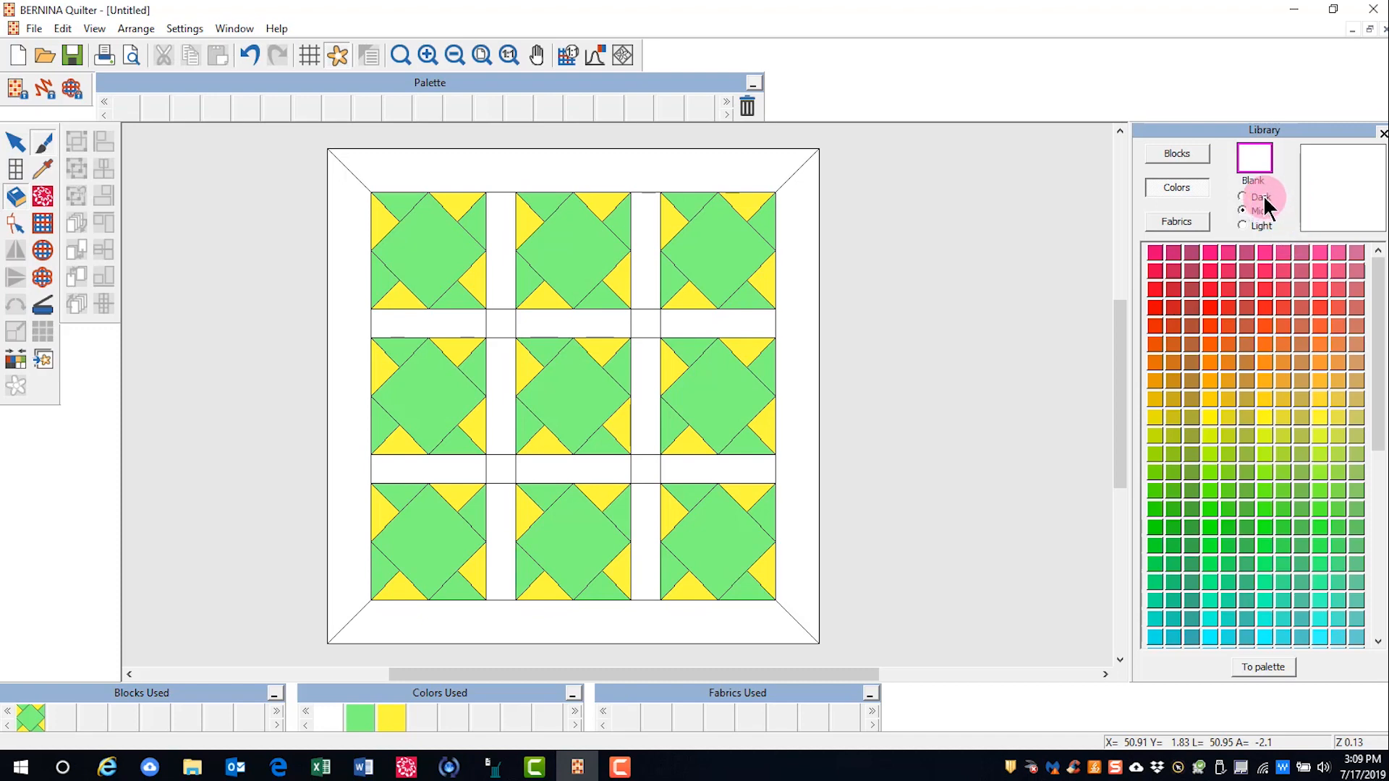
Compare the library's light and mid color ranges, and fill the upper-left sashing cornerstone with a mid-tone golden orange.
left_click(1262, 198)
left_click(1260, 211)
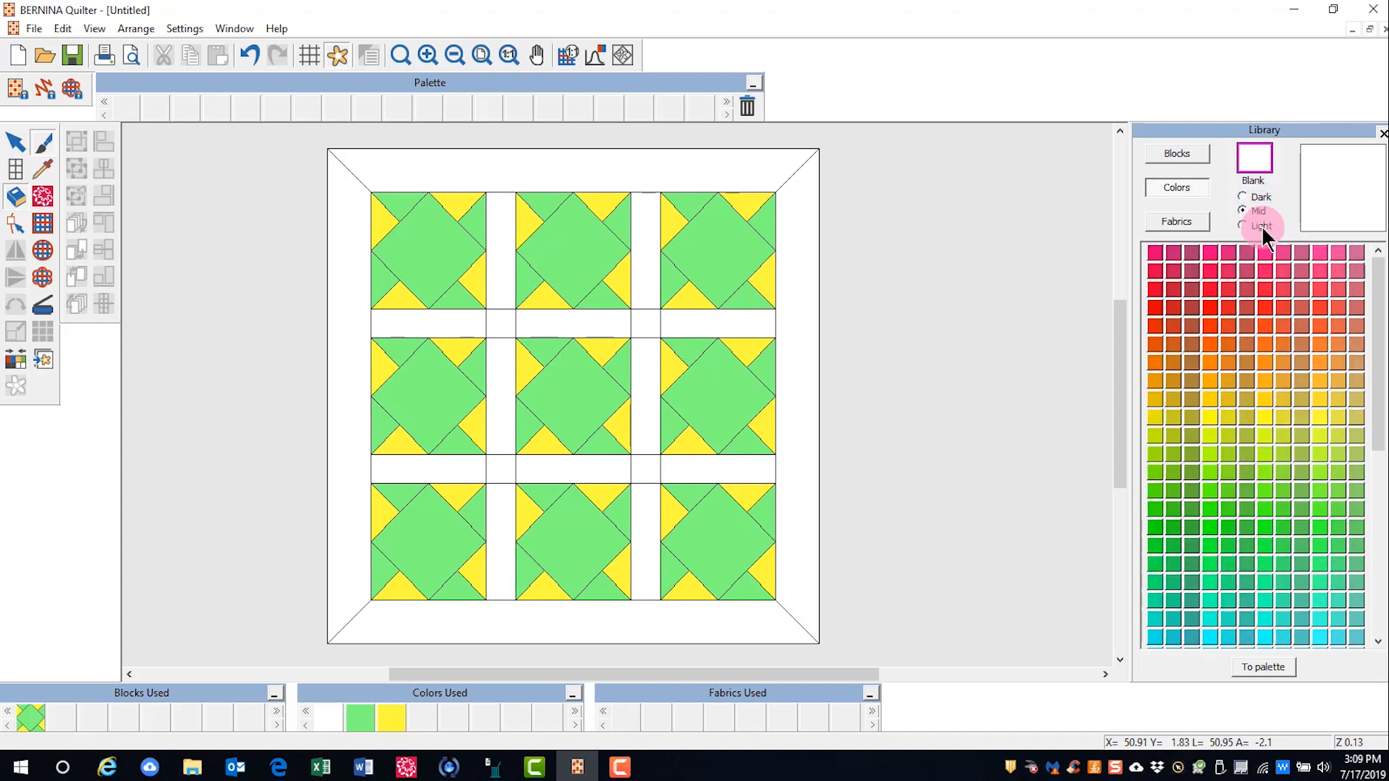
left_click(1260, 226)
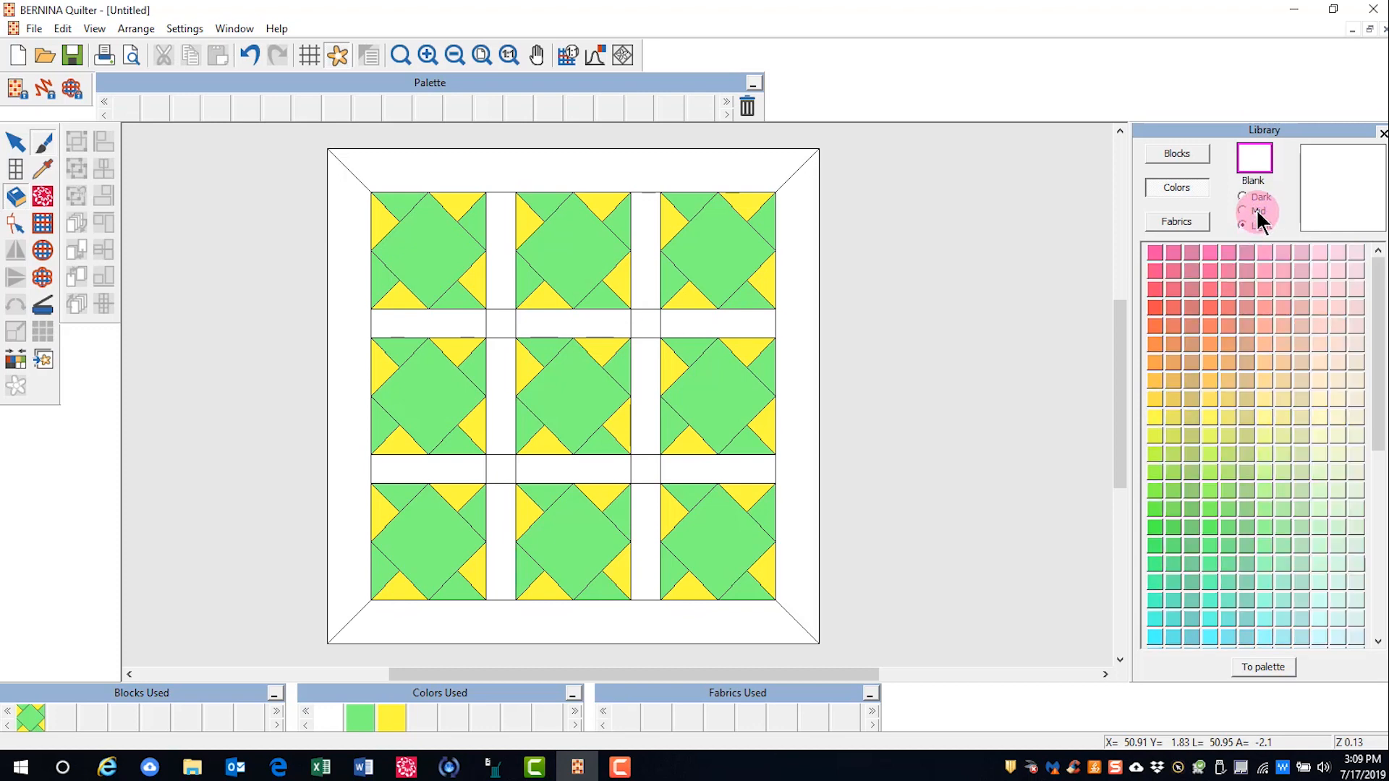
left_click(1247, 210)
left_click(1209, 395)
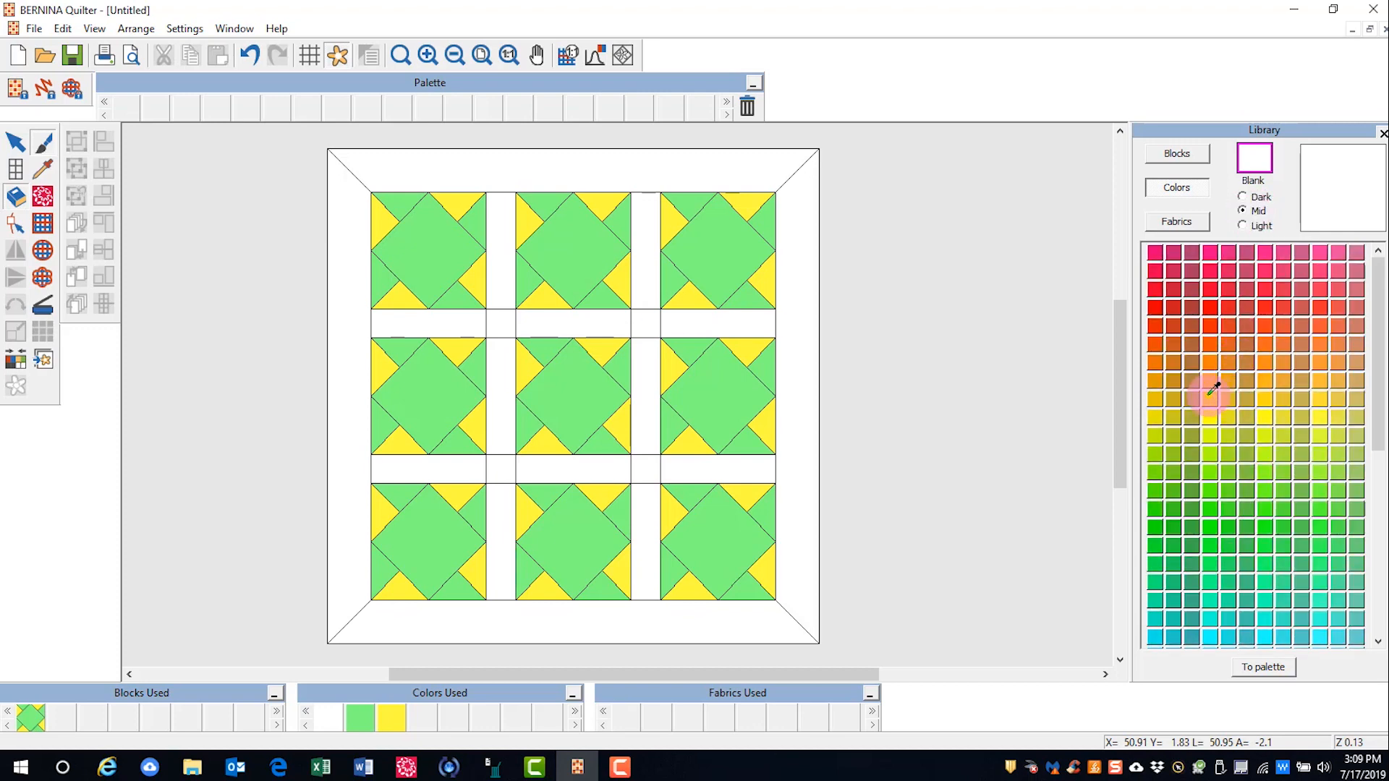
left_click(1209, 397)
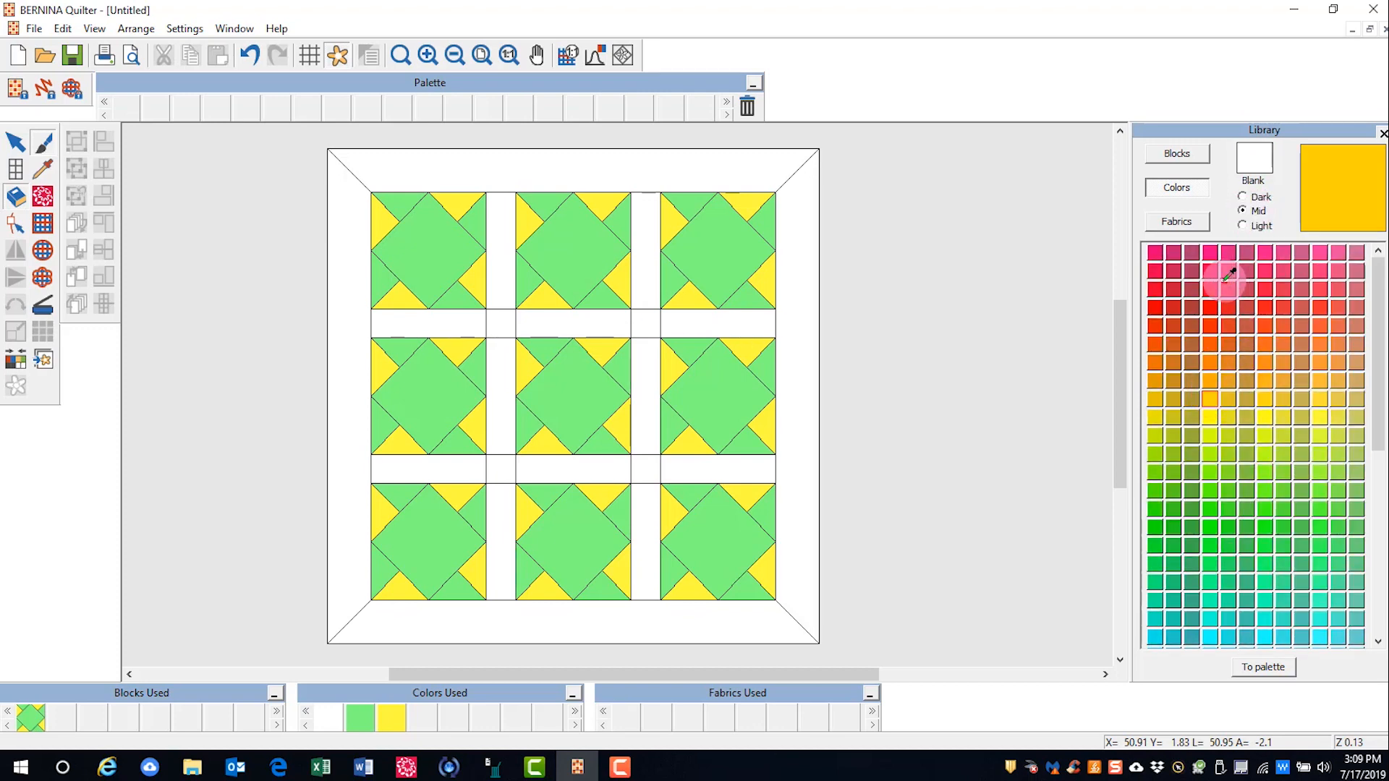
left_click(503, 313)
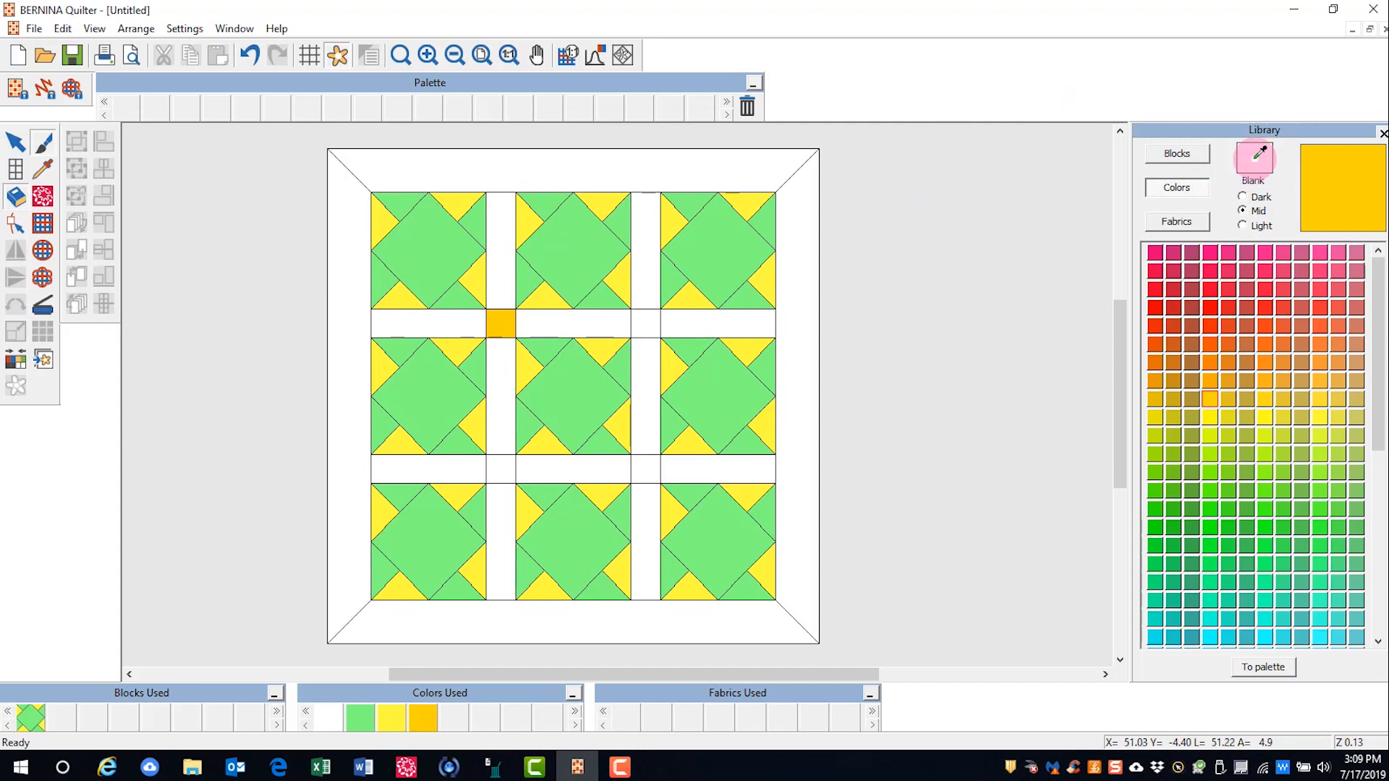
Clear the golden orange from the sashing cornerstone by recoloring it with Blank.
left_click(1255, 157)
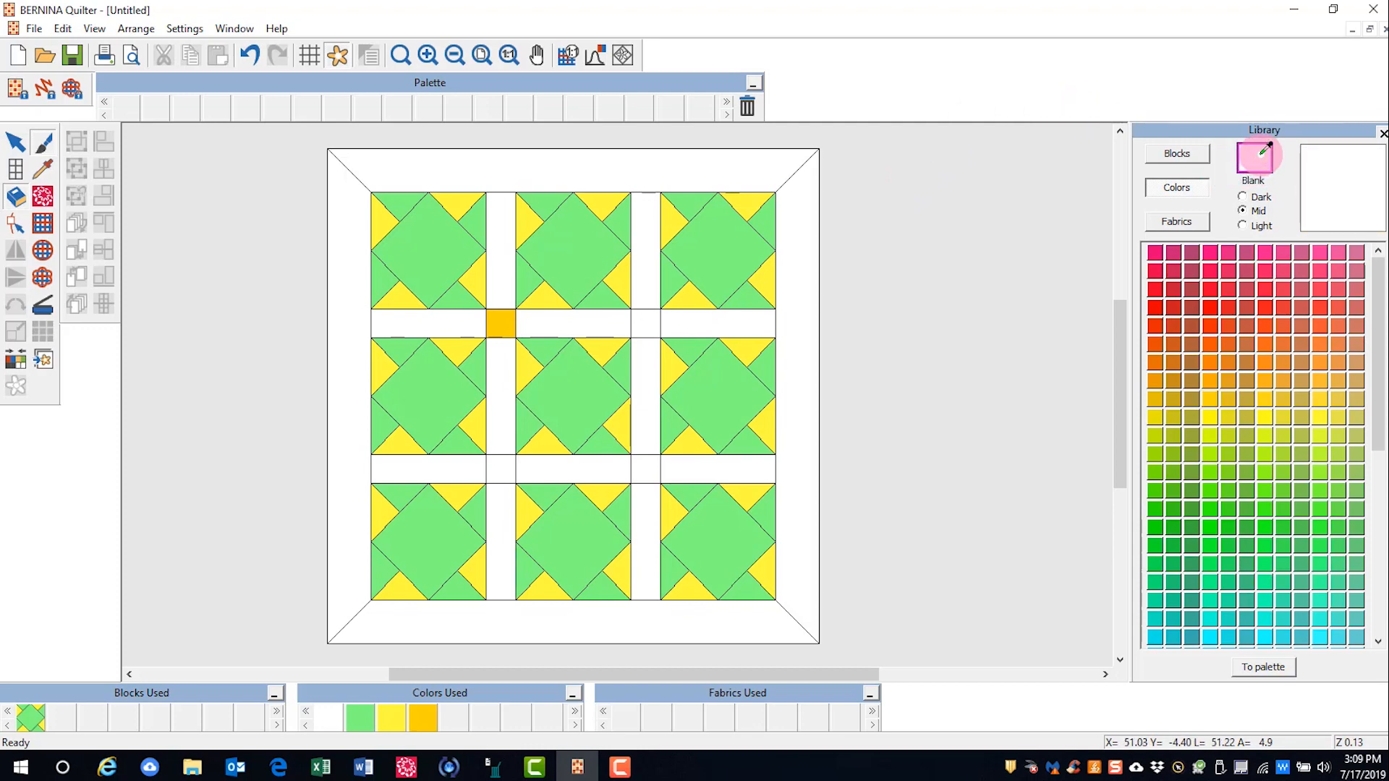
left_click(498, 313)
left_click(1012, 212)
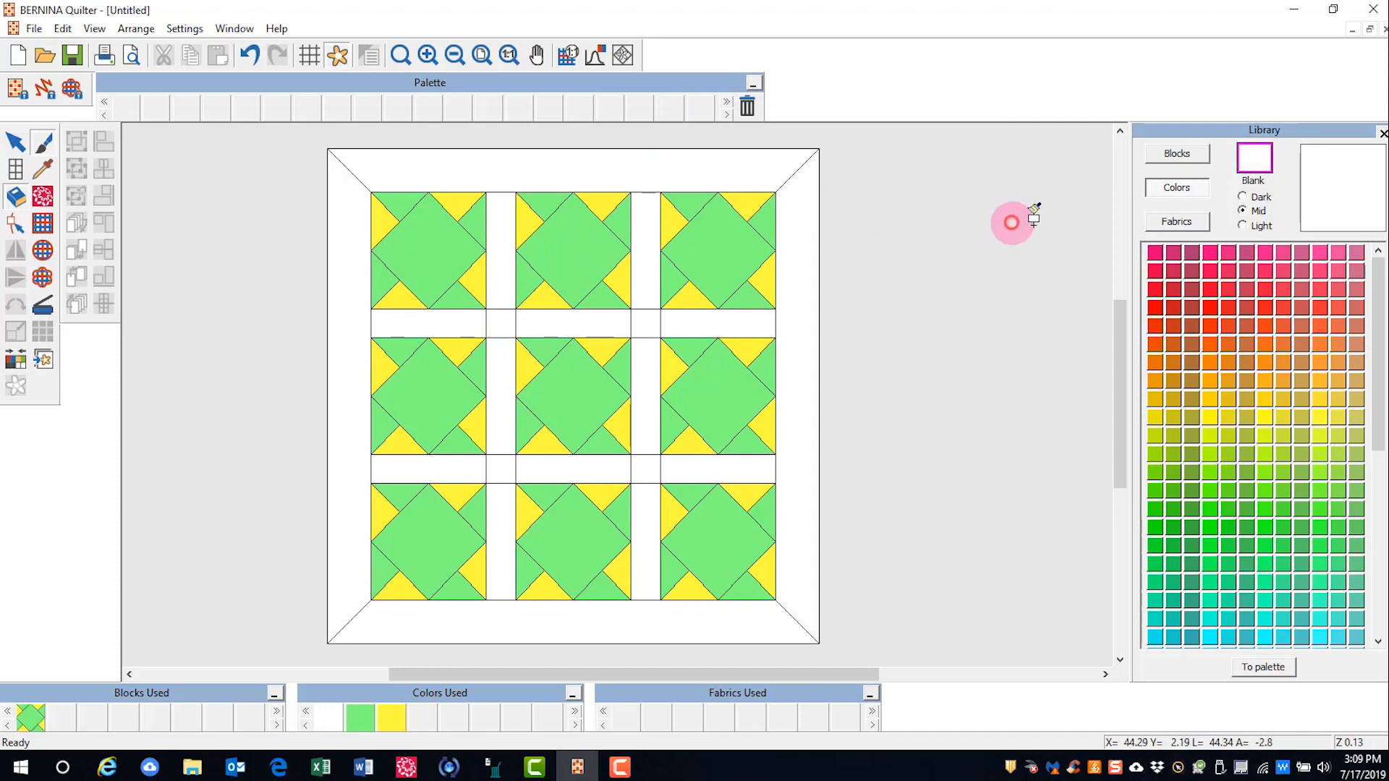
left_click(1034, 221)
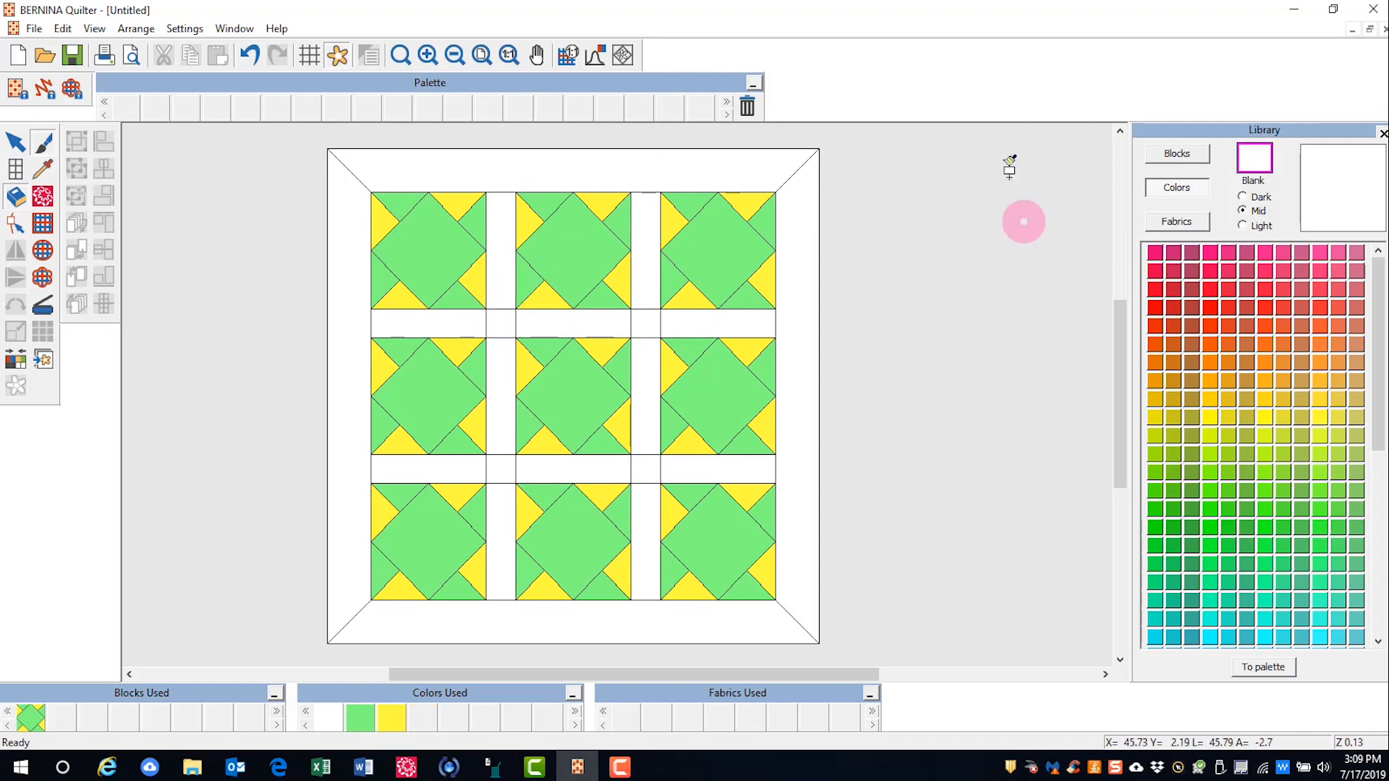
left_click(1107, 358)
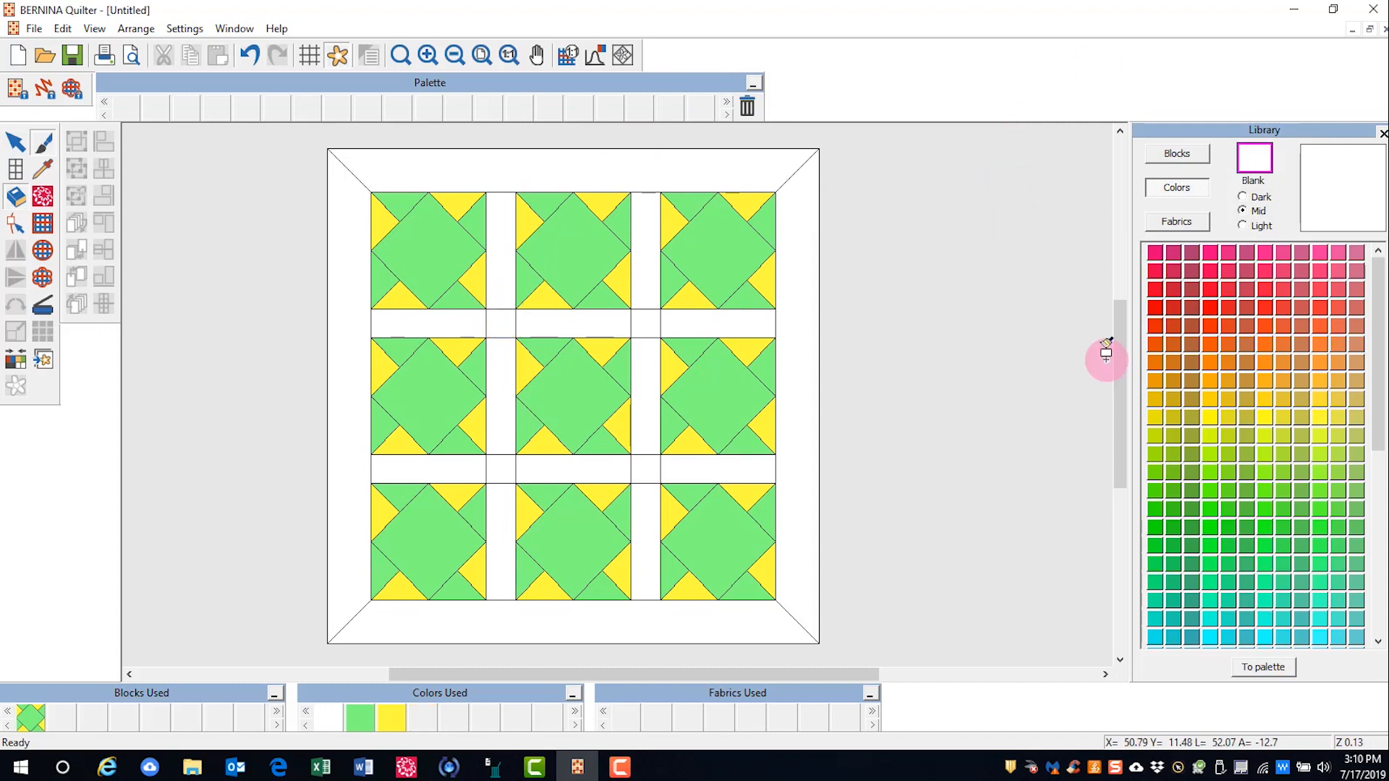
Add the cream multicolored butterfly print from the Benartex 2013 Backyard Butterflies fabrics to the palette.
left_click(1178, 219)
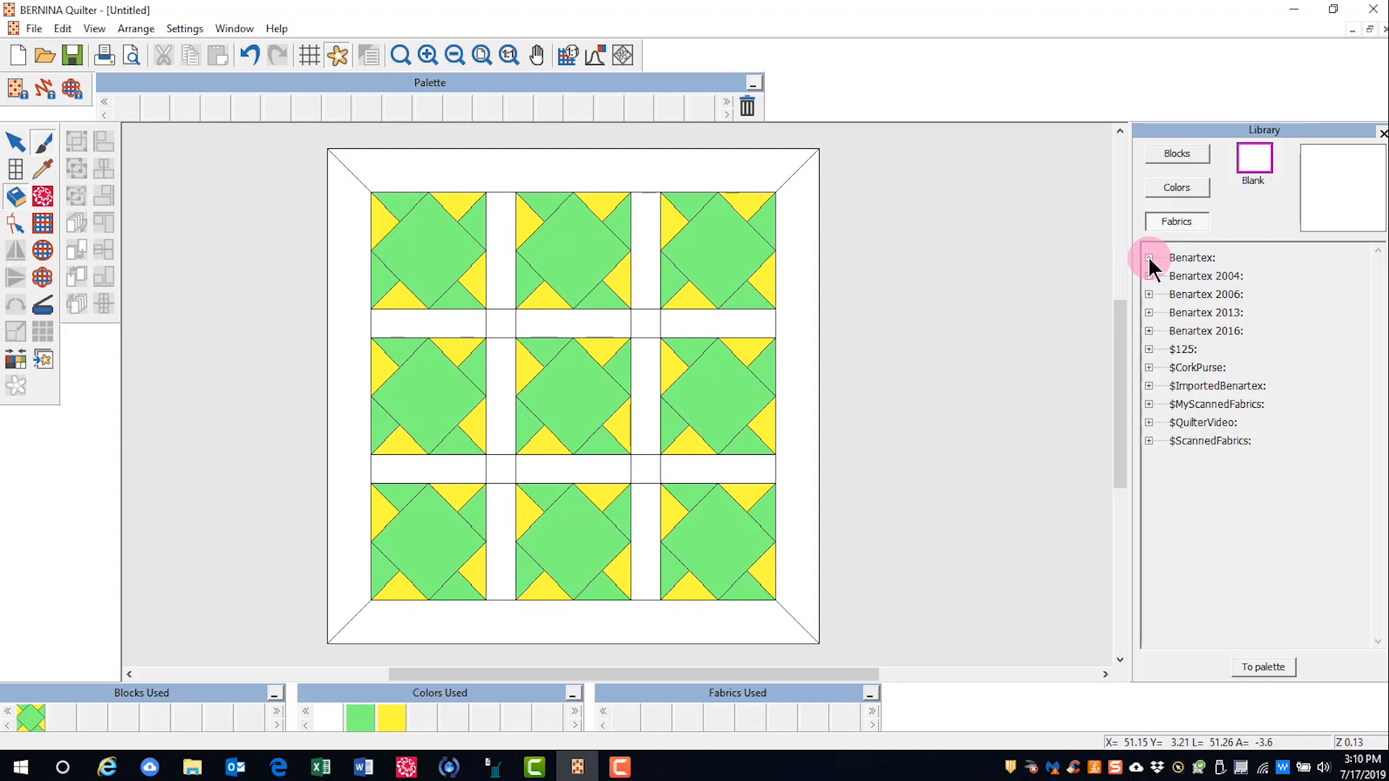
left_click(1149, 312)
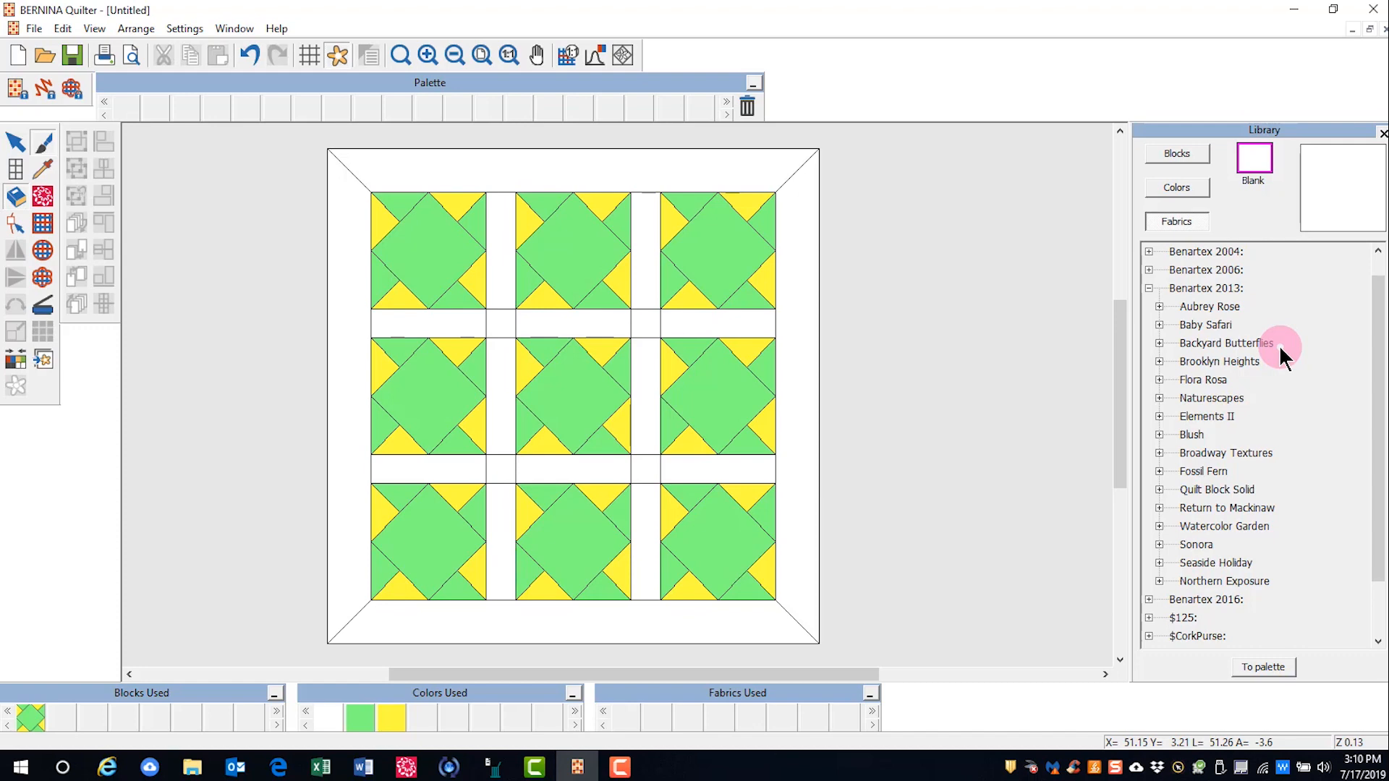
left_click(1159, 343)
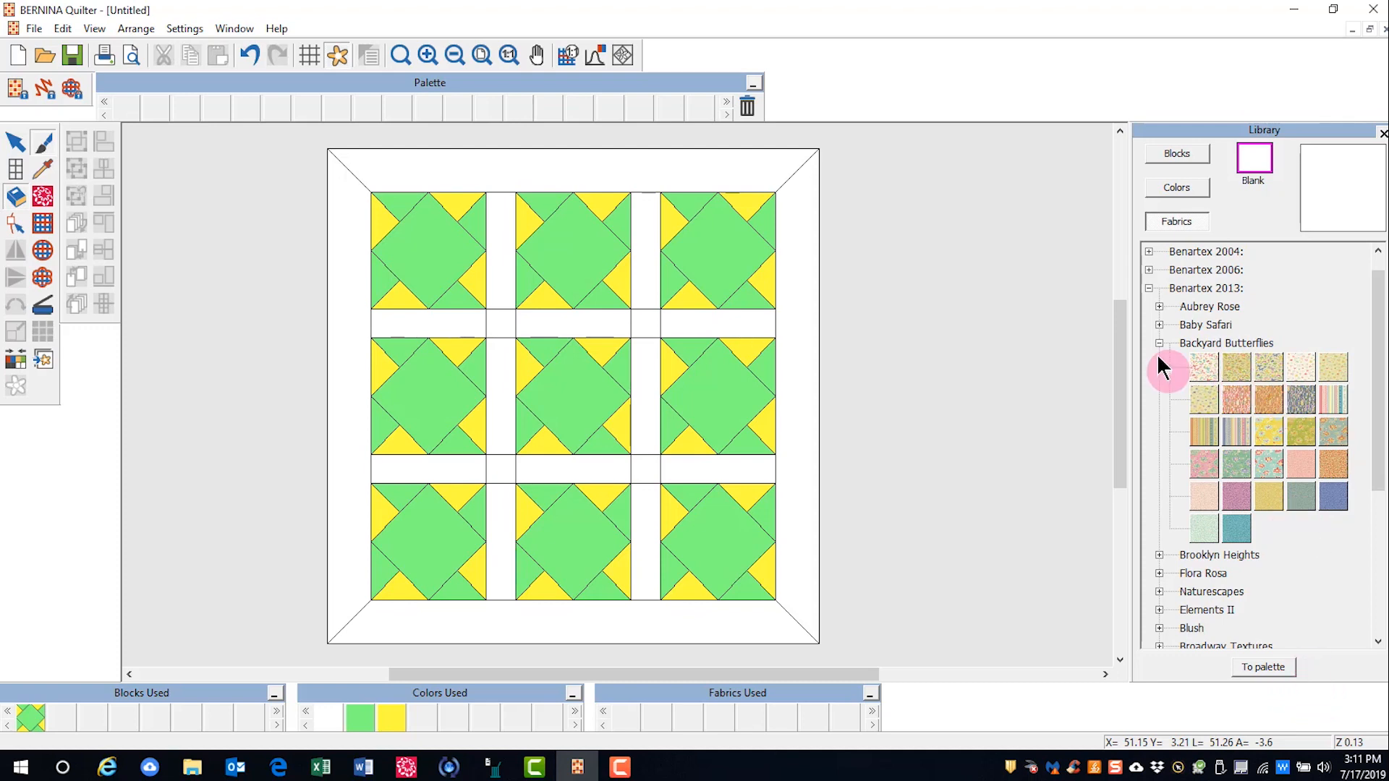
left_click(1203, 364)
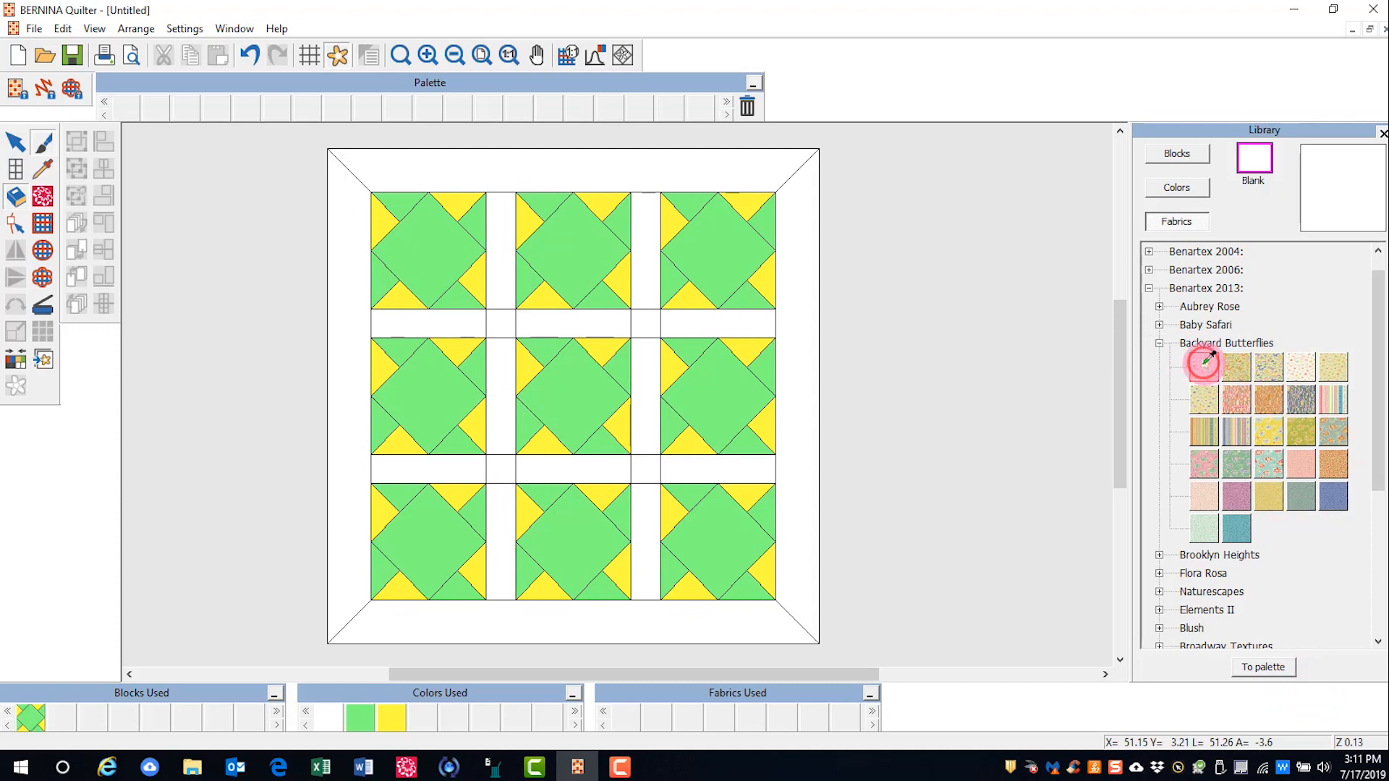
left_click(1264, 666)
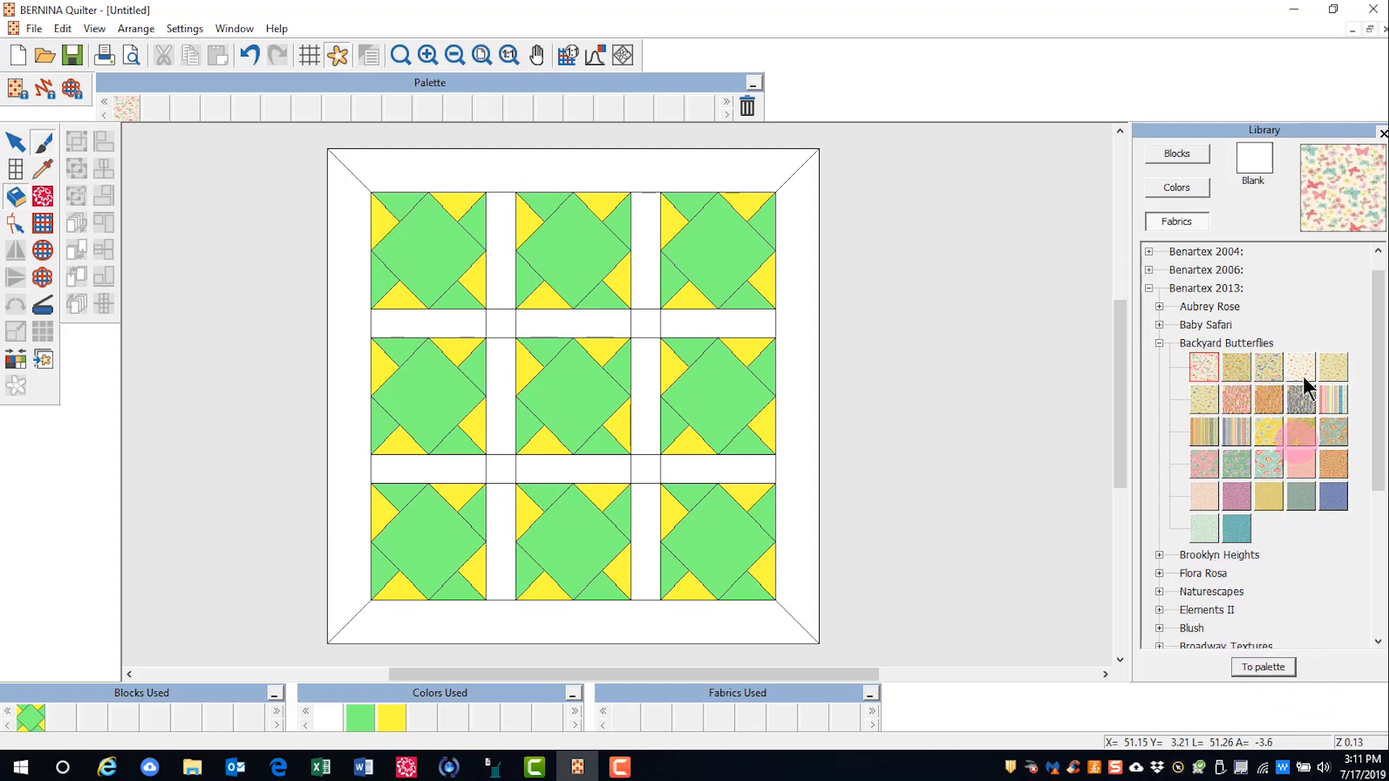
left_click(1340, 230)
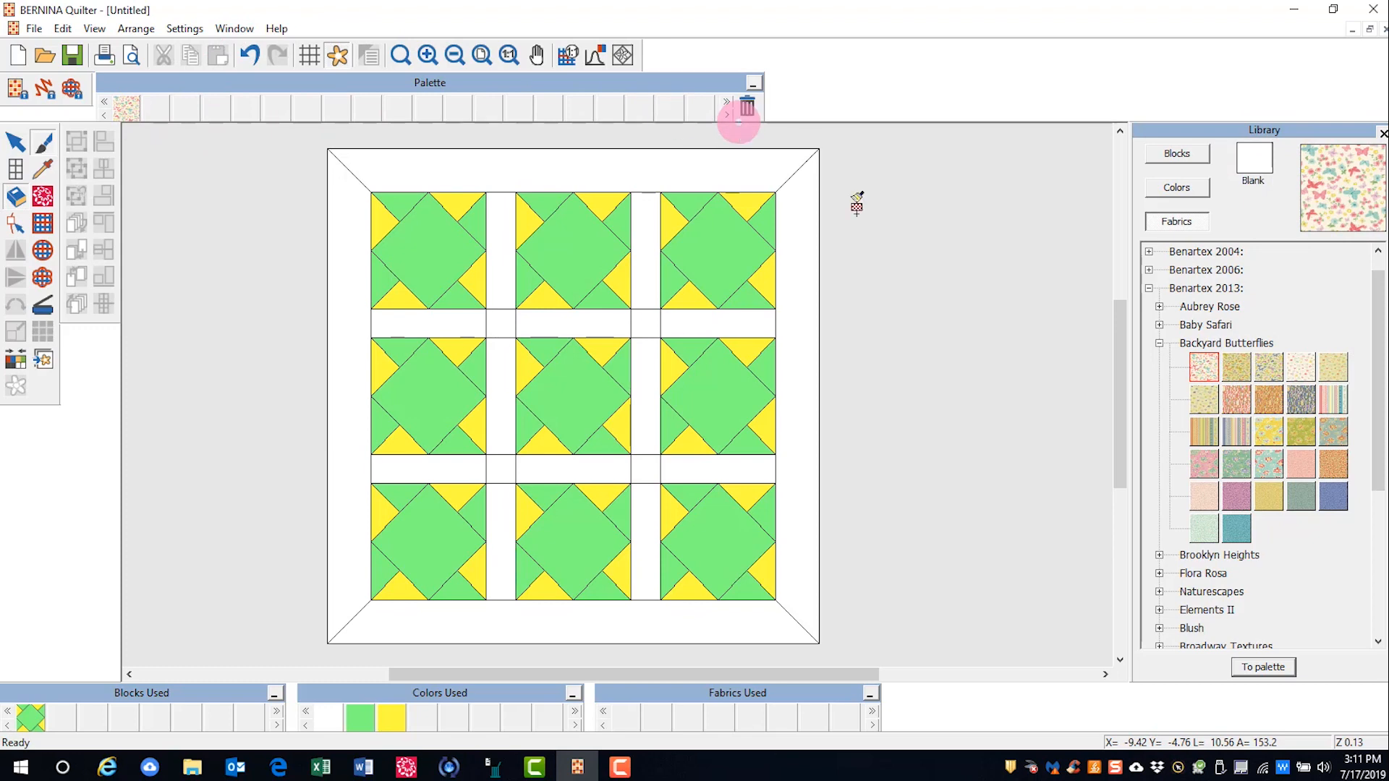
Add the gold butterfly print and the blue, purple, teal and green floral Backyard Butterflies fabrics to the palette.
left_click(1237, 369)
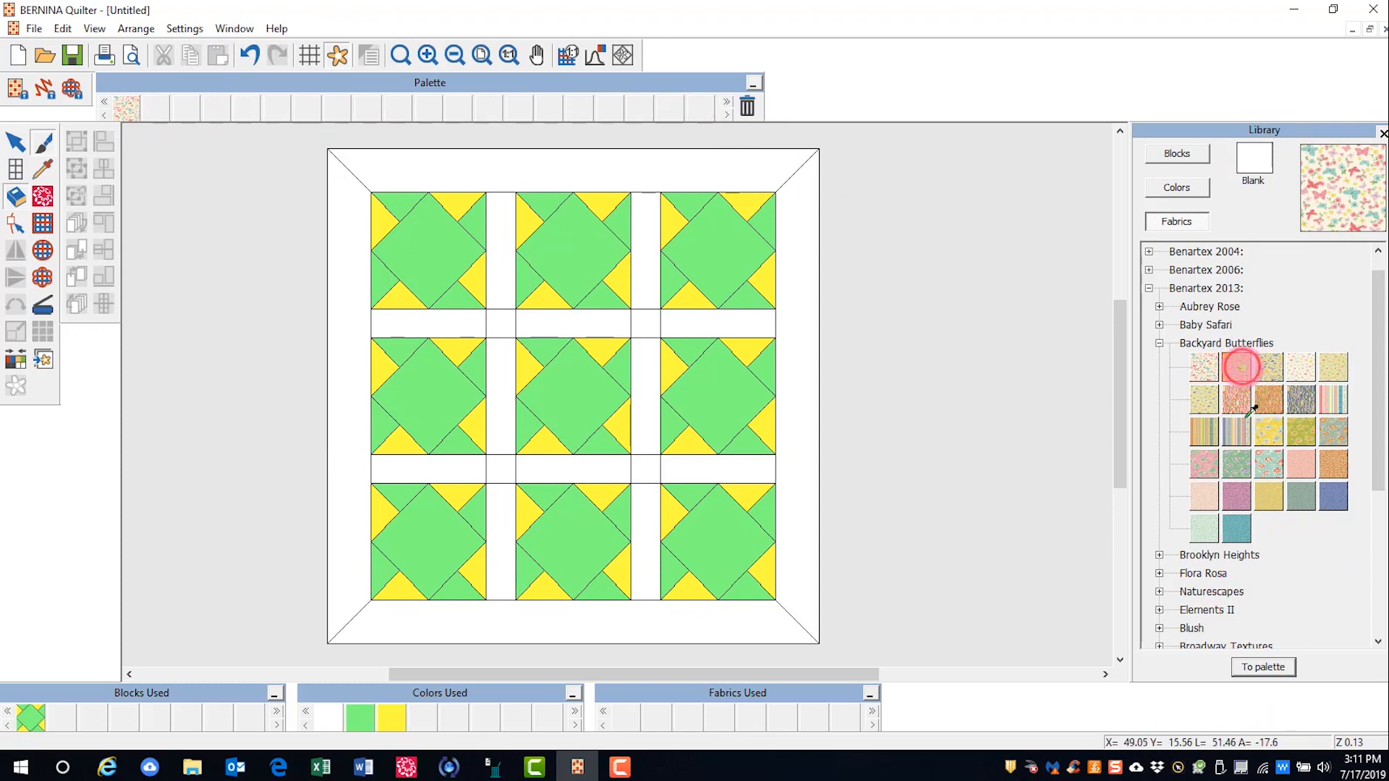
left_click(1281, 664)
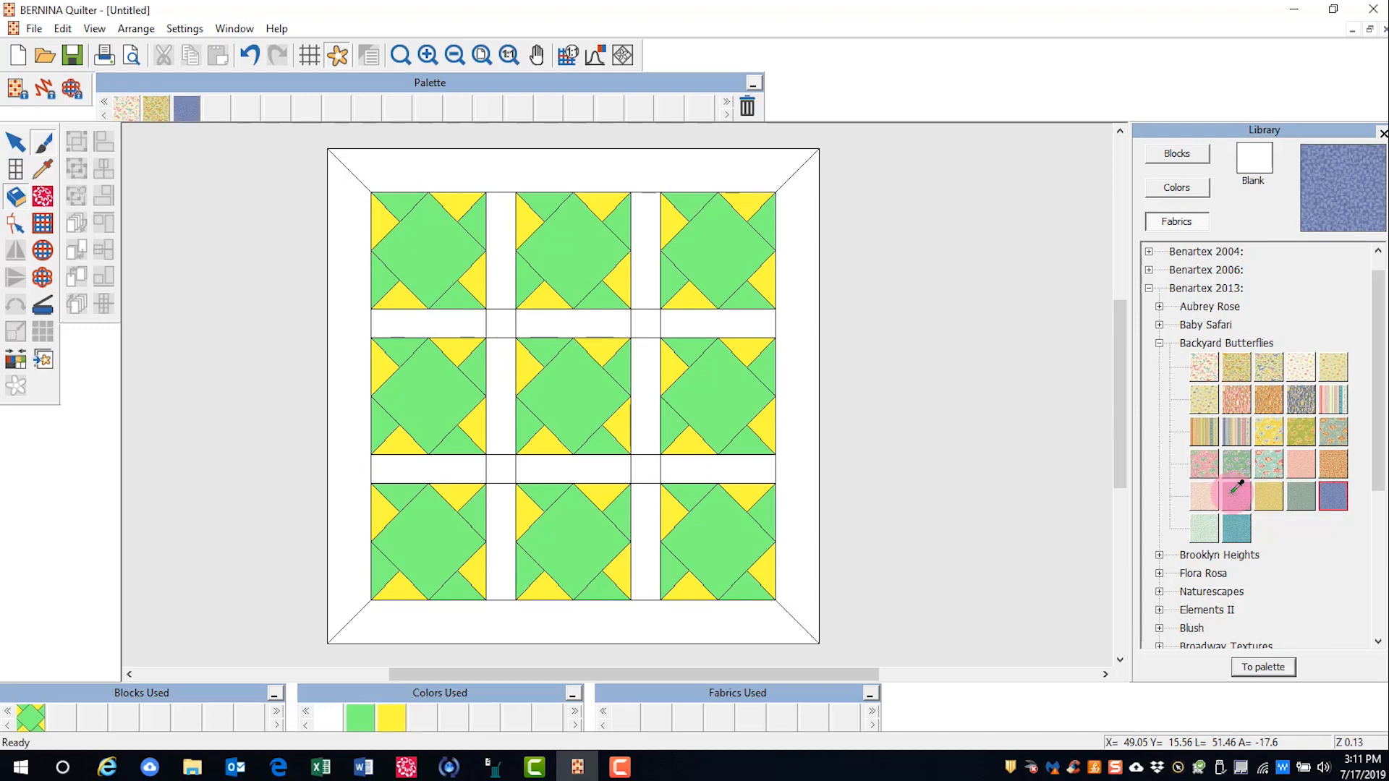
left_click(1235, 493)
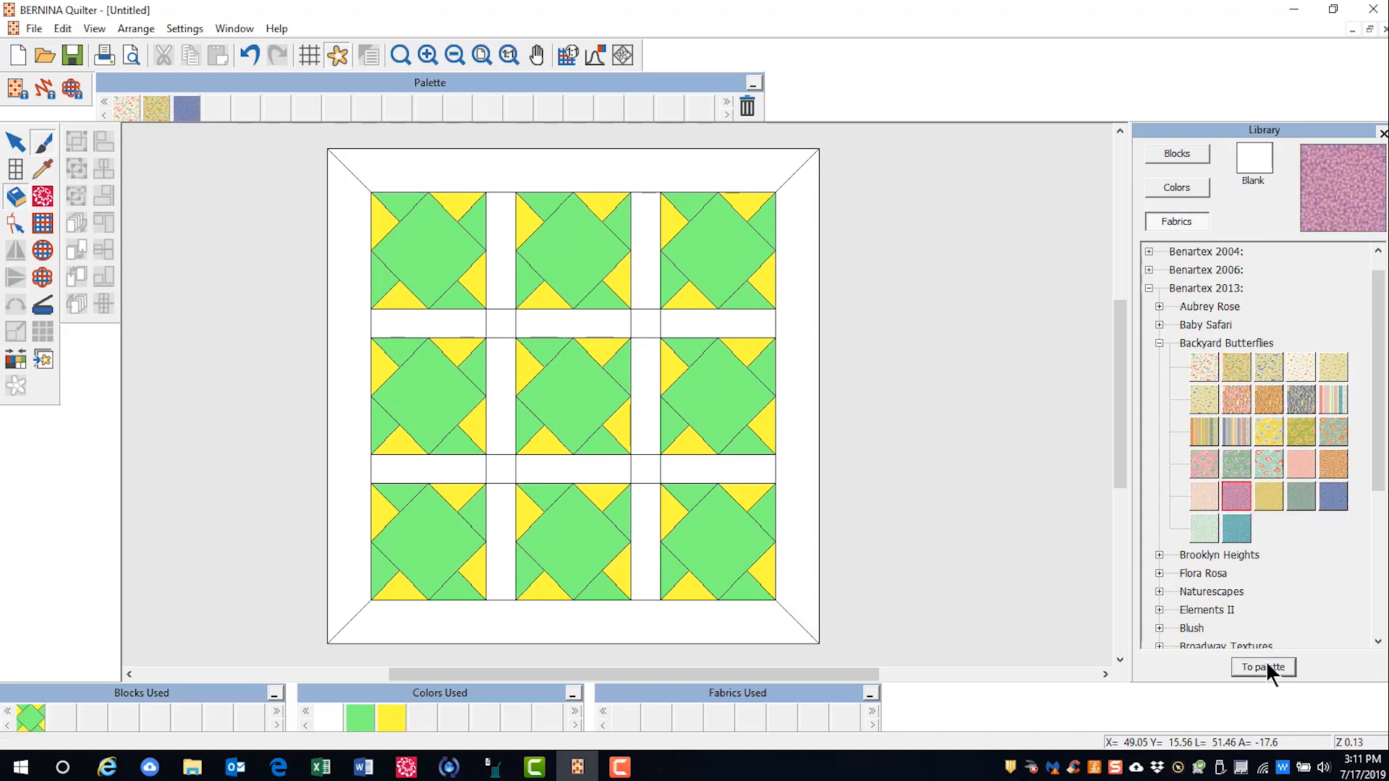
left_click(1267, 667)
left_click(1235, 527)
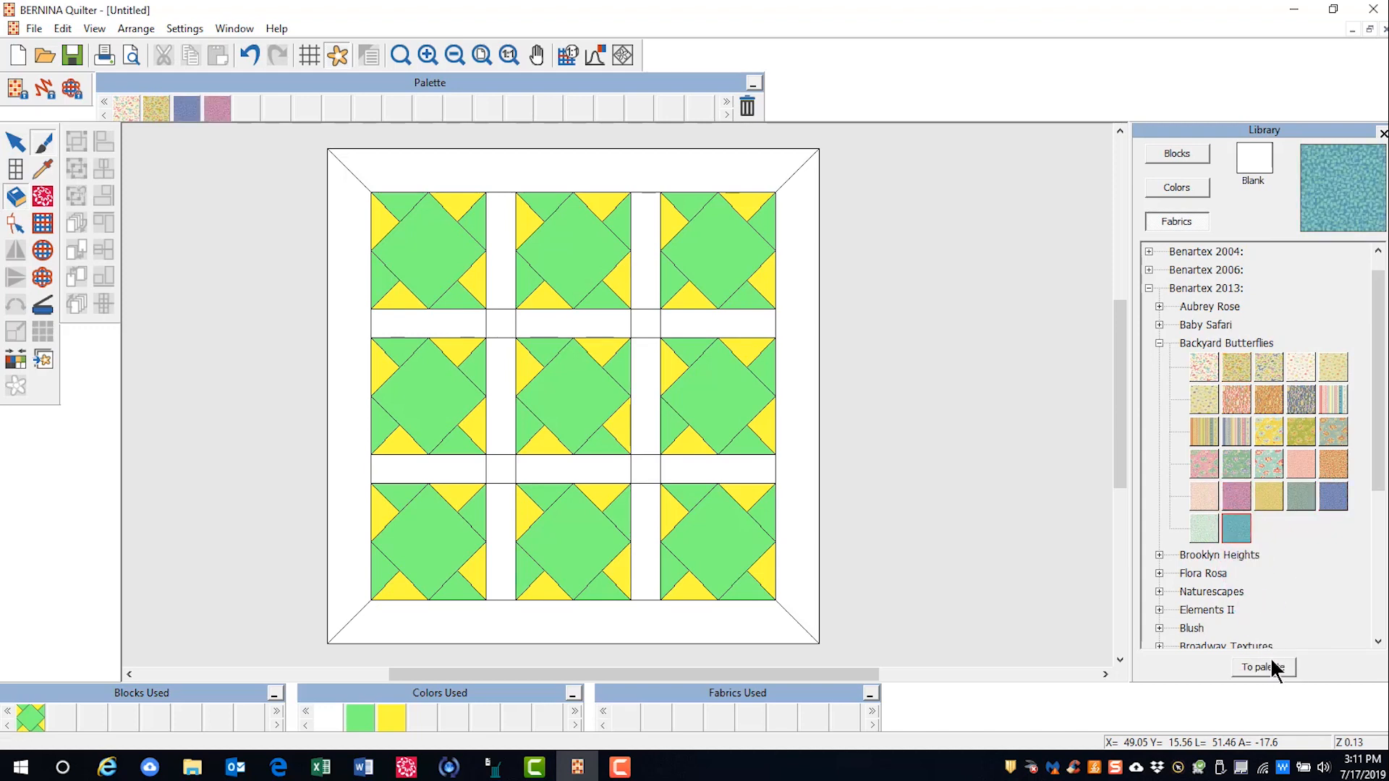
left_click(1266, 666)
left_click(1235, 464)
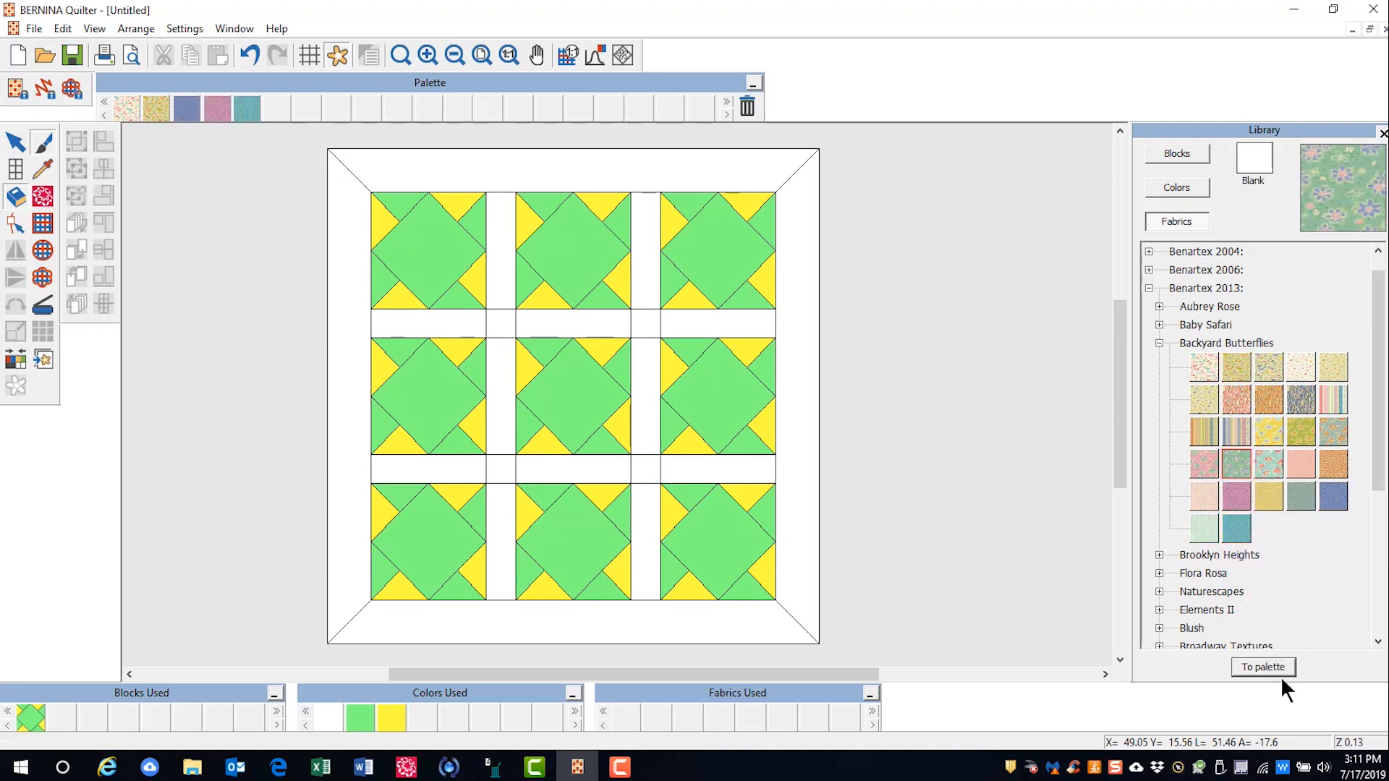
left_click(1266, 667)
Add the multicolored stripe, pale peach and pale mint Backyard Butterflies fabrics to the palette.
left_click(1333, 399)
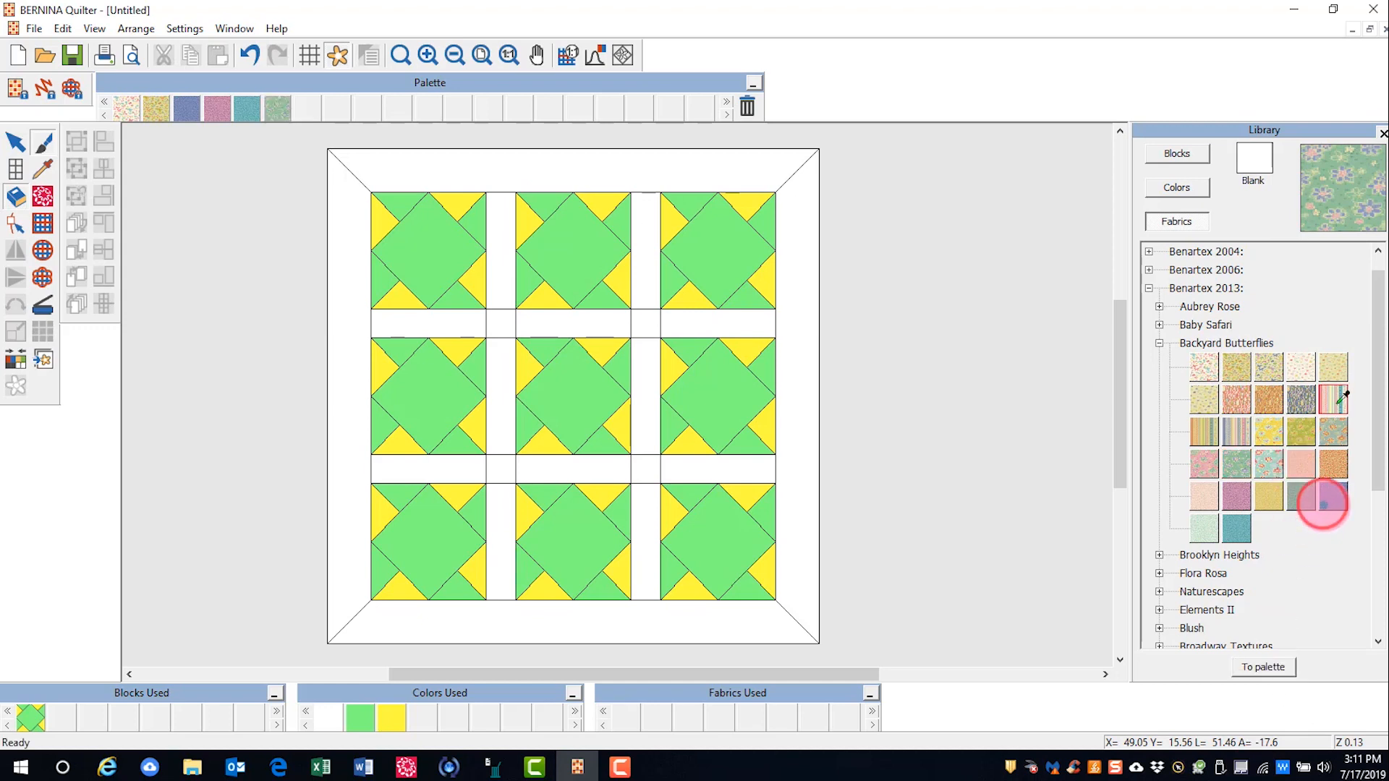
left_click(1263, 667)
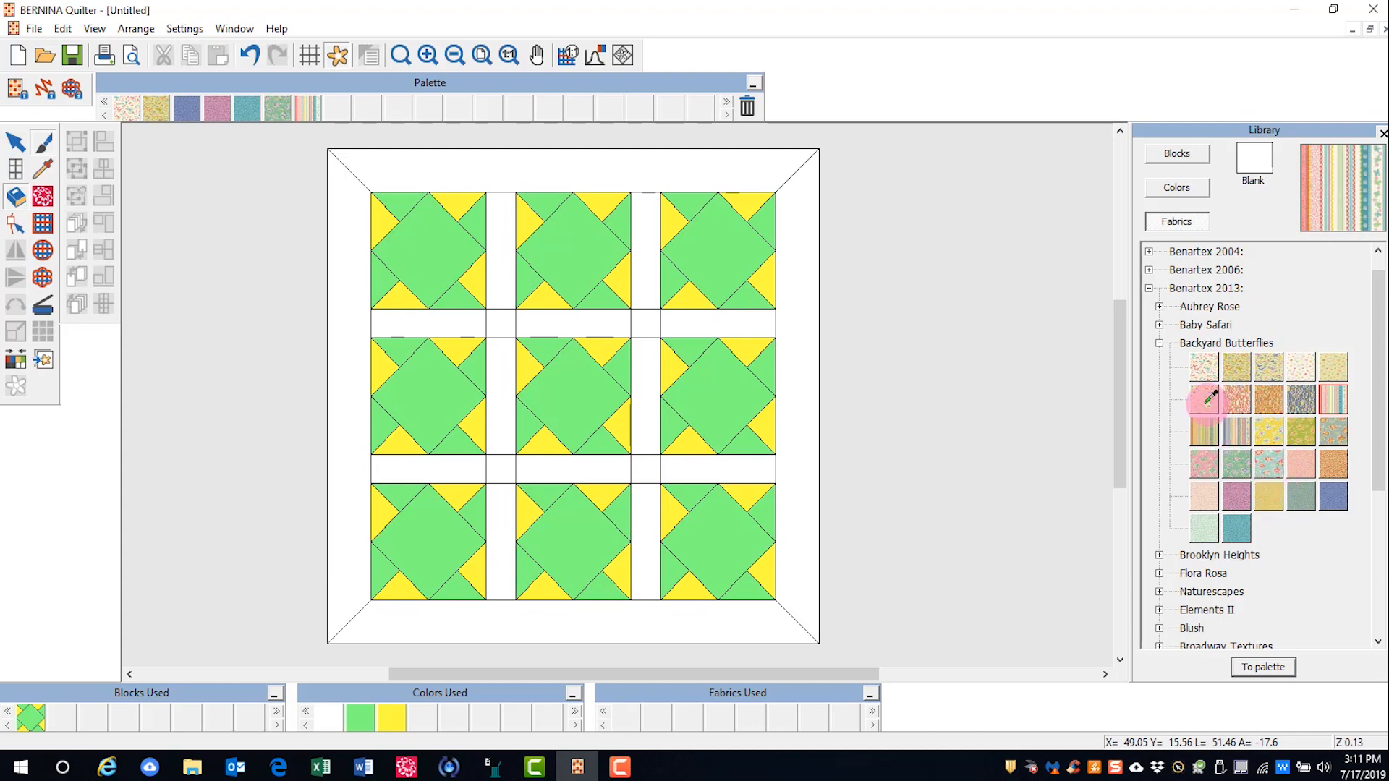
left_click(1204, 491)
left_click(1266, 665)
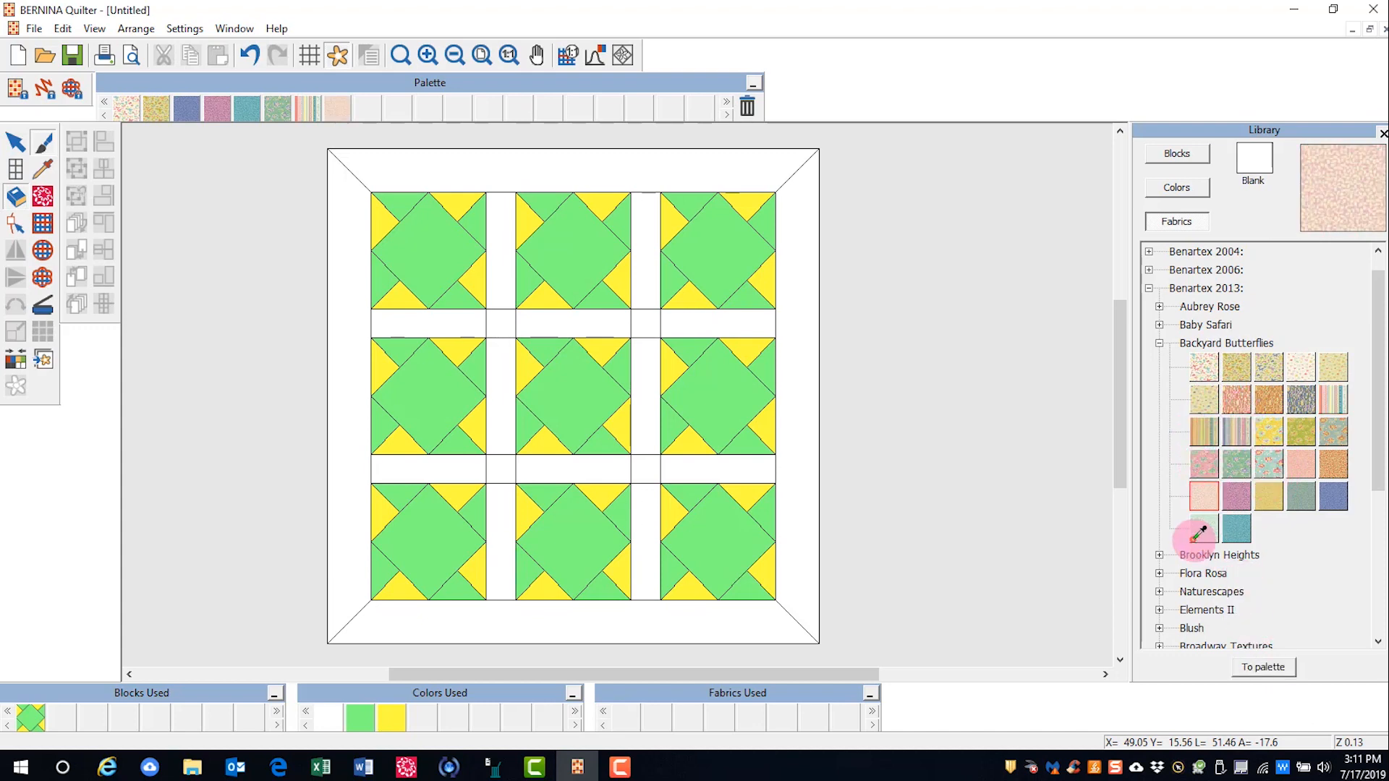
left_click(1202, 530)
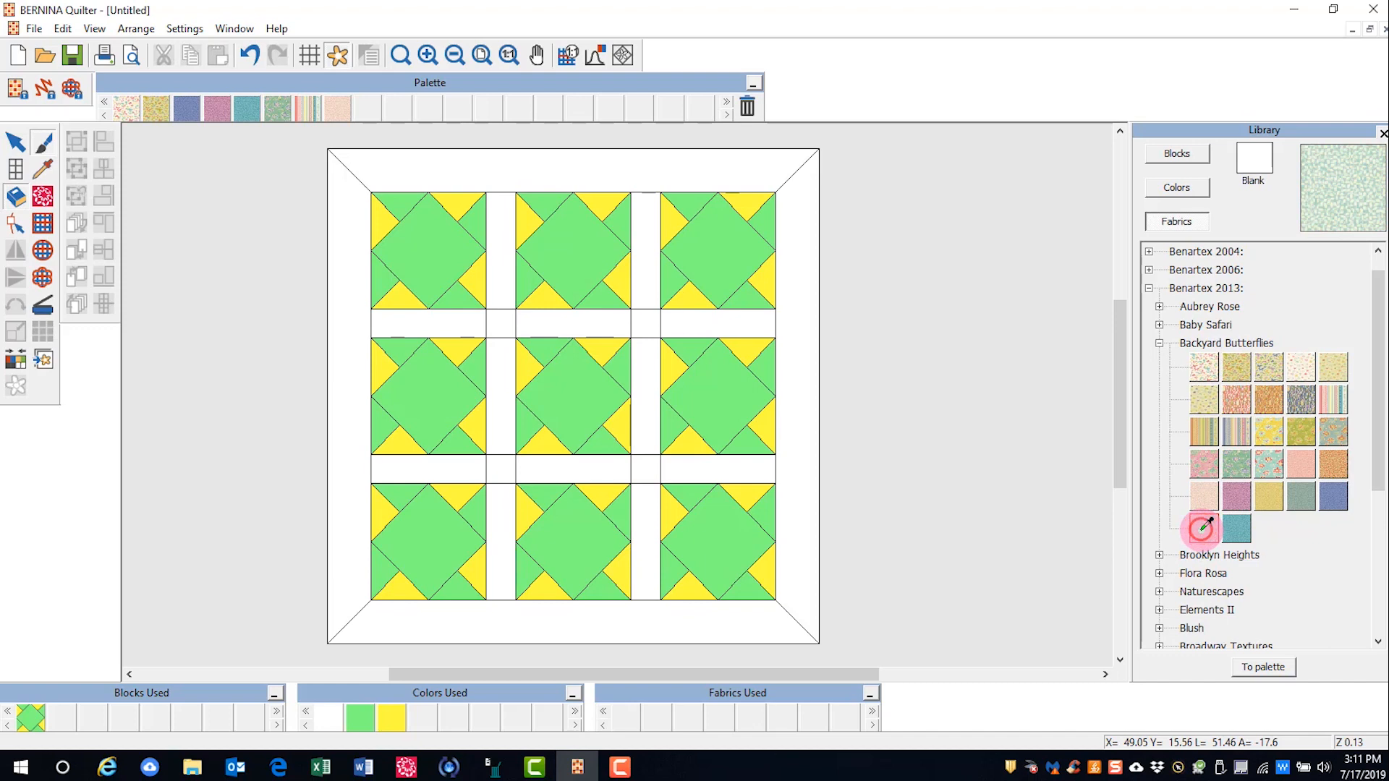
left_click(1268, 664)
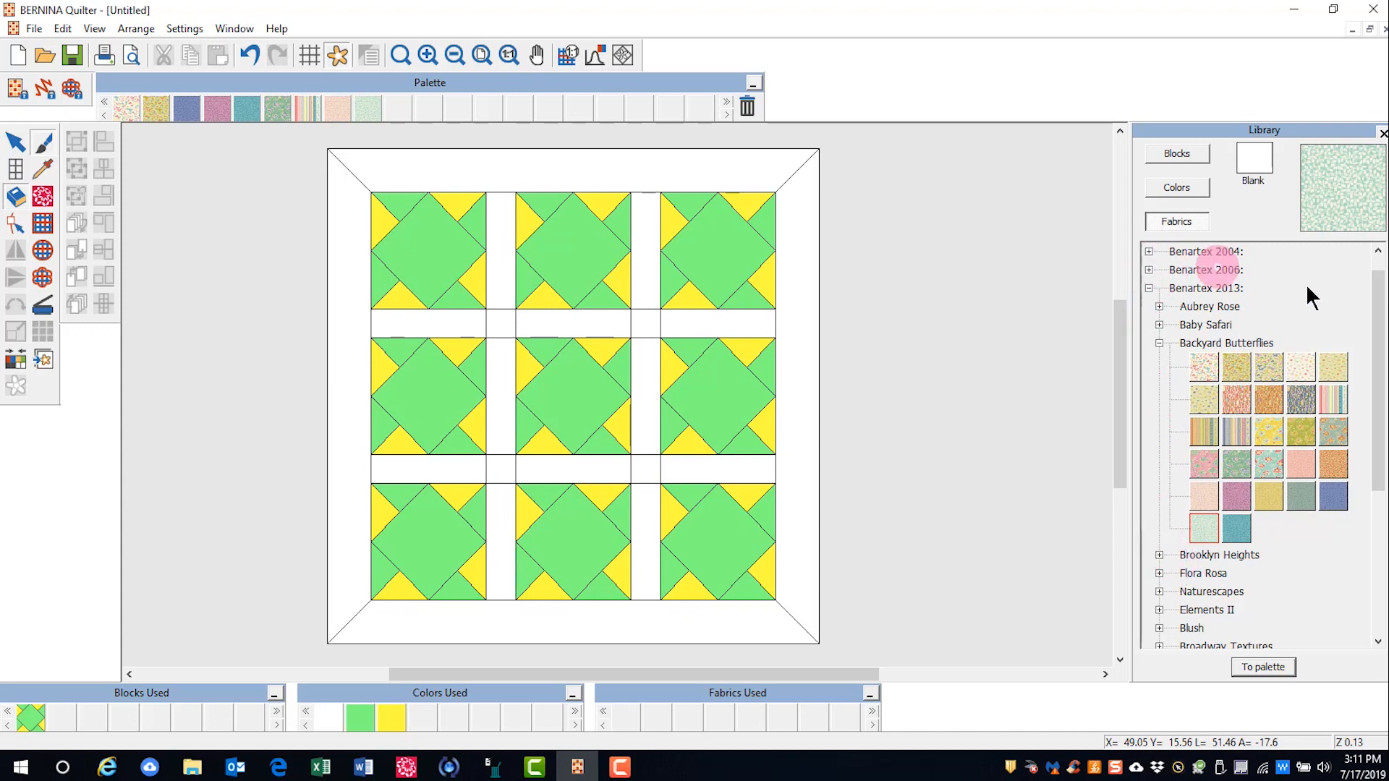
Add the soft mottled light green fabric from the Benartex Apple Butter collection to the palette.
scroll(1367, 372, "up", 1)
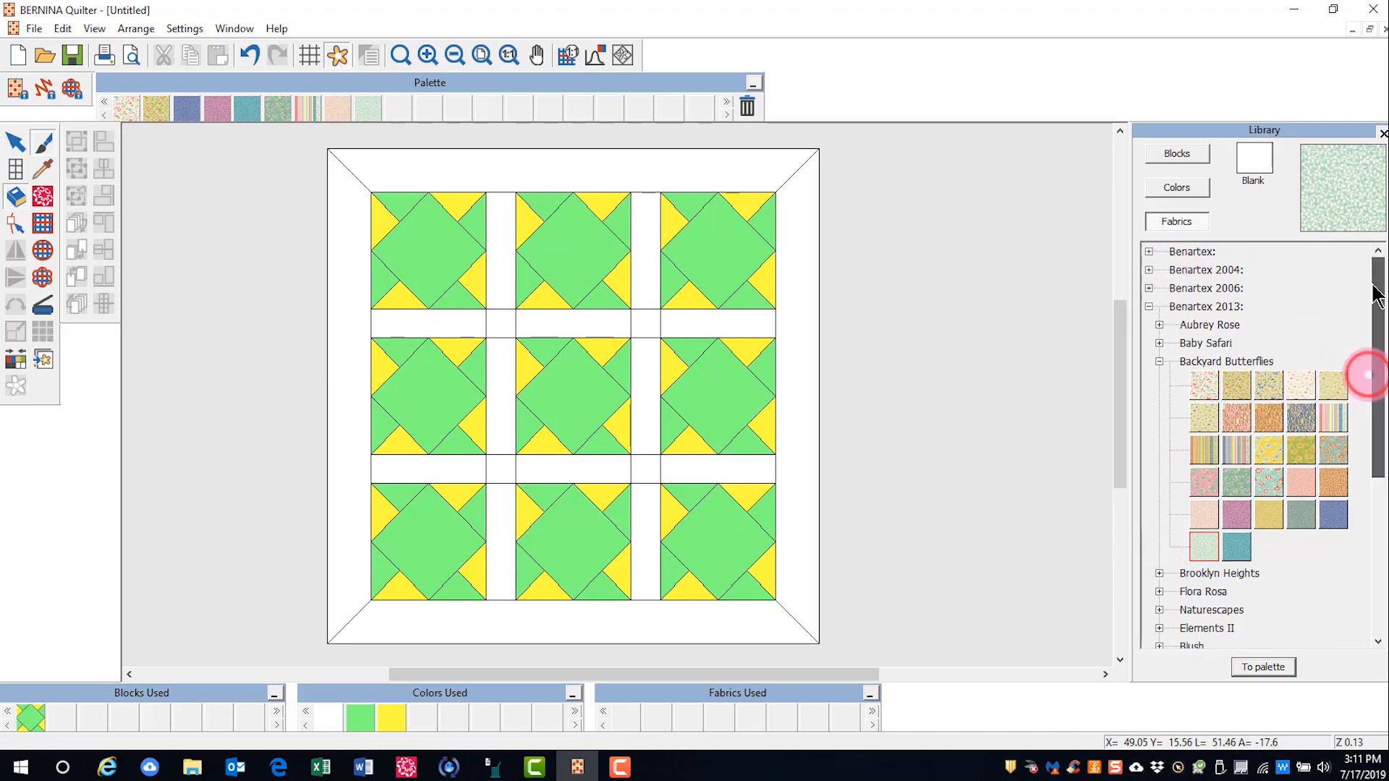
left_click(1149, 251)
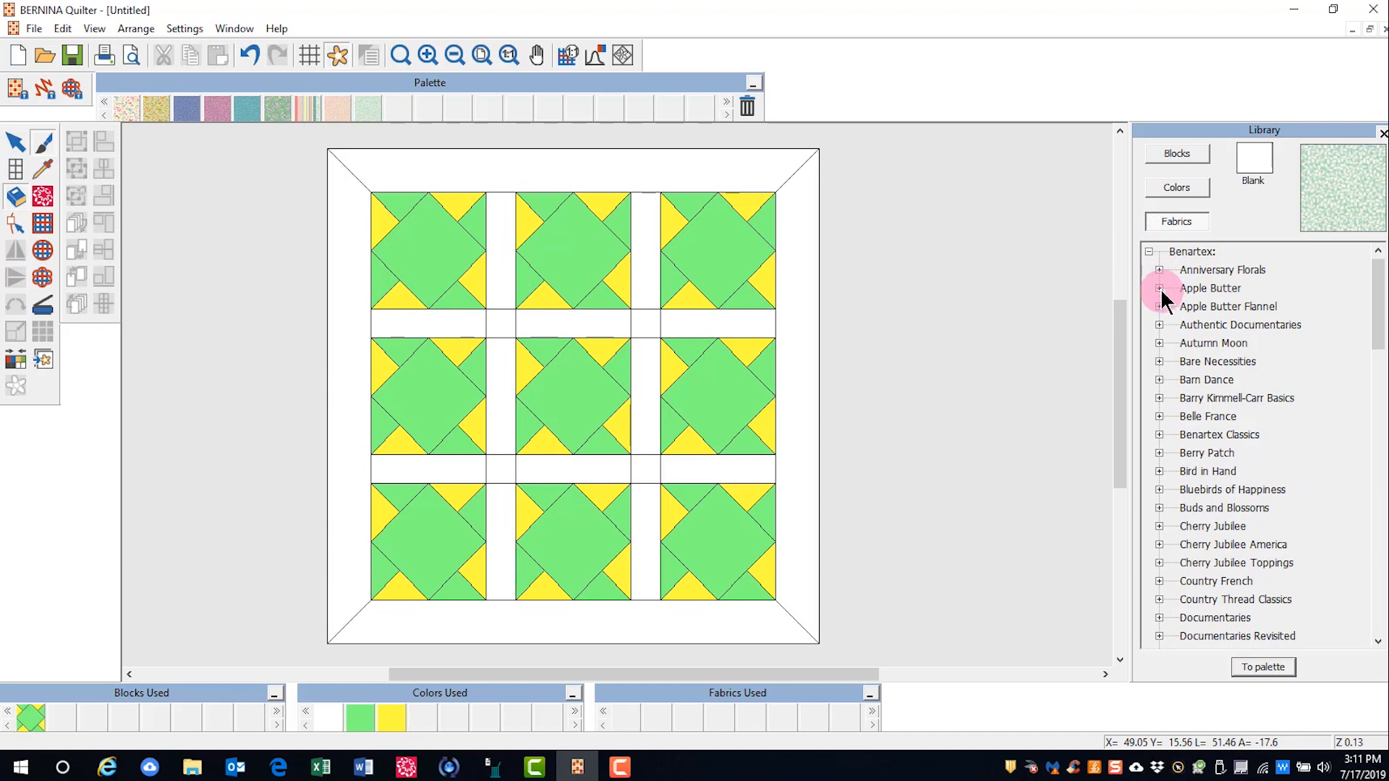
left_click(1159, 288)
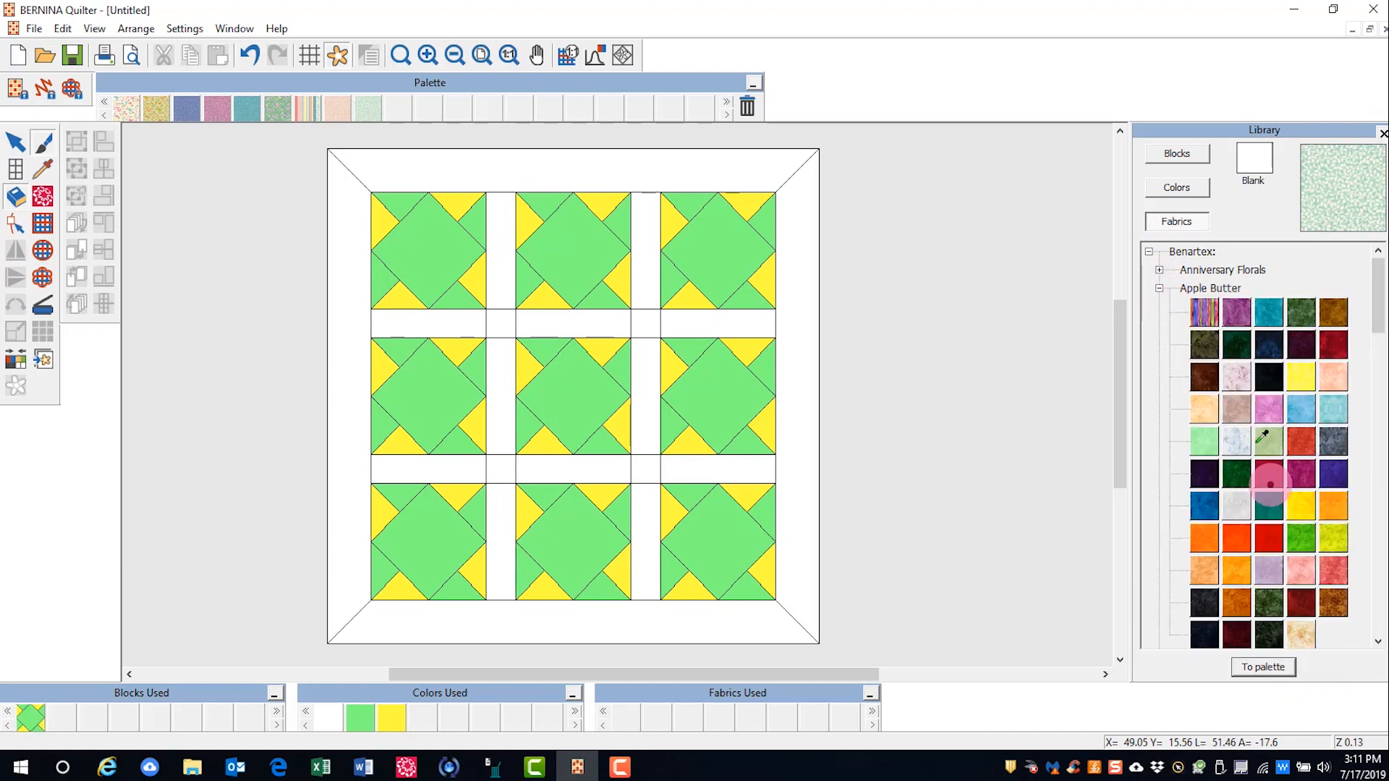
left_click(1270, 439)
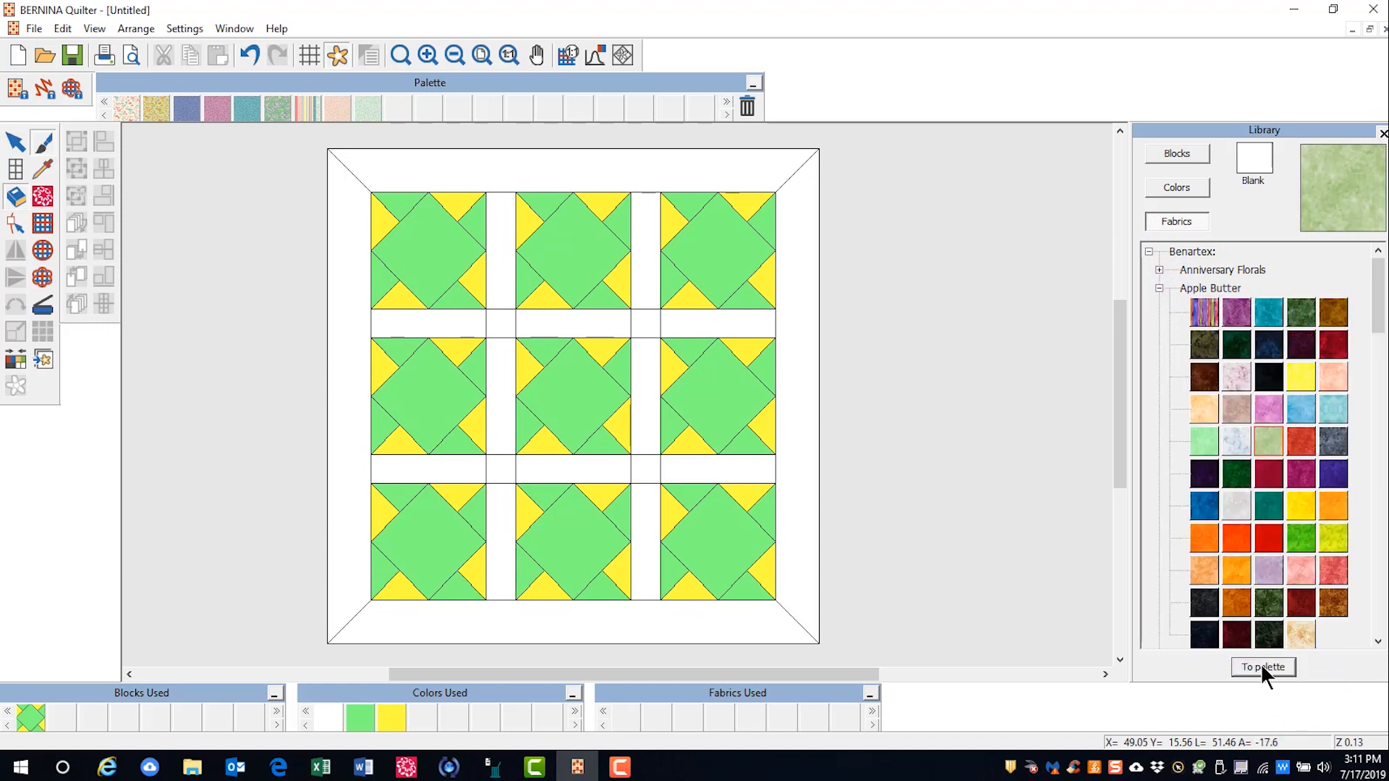
left_click(1263, 667)
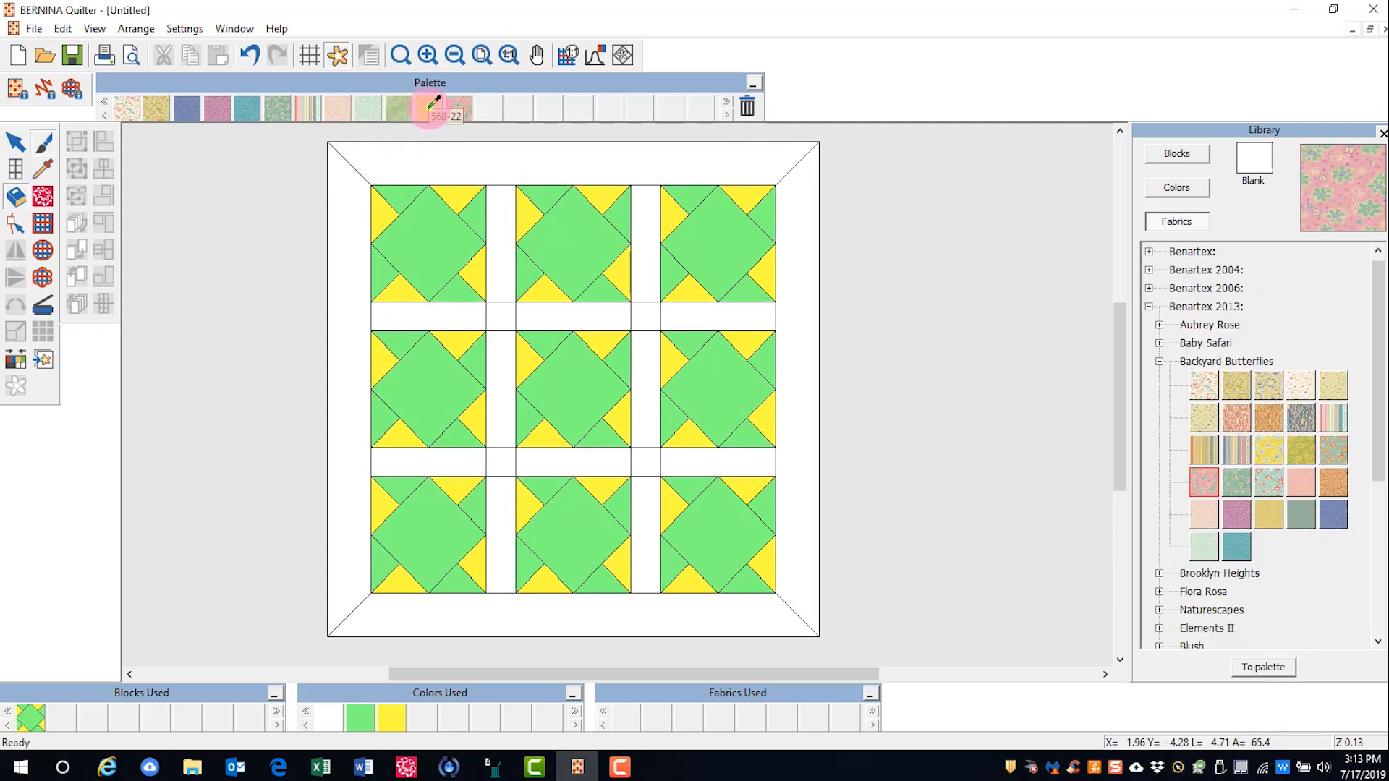
Delete fabric 568-22 from the palette and move the solid-looking blue fabric into the freed slot.
left_click_drag(432, 105, 748, 107)
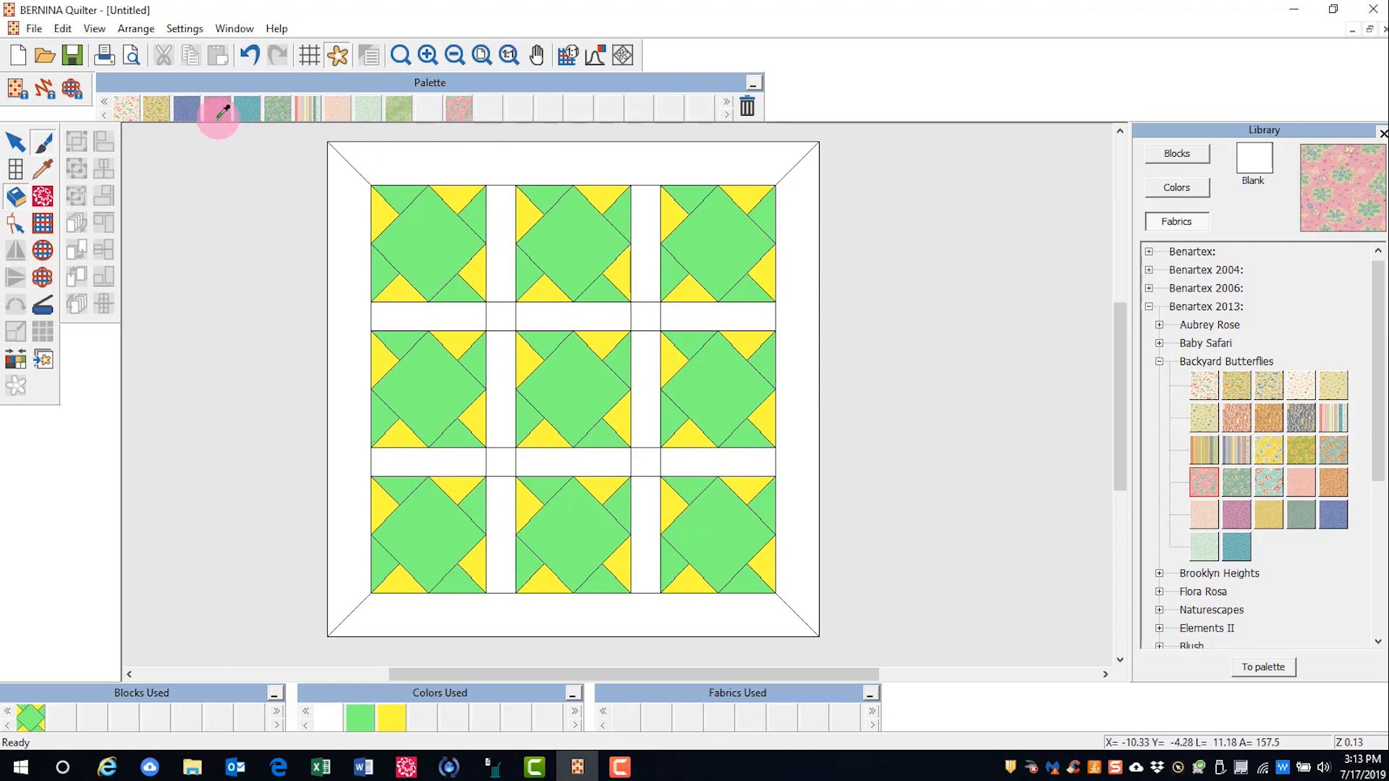
left_click_drag(222, 111, 429, 115)
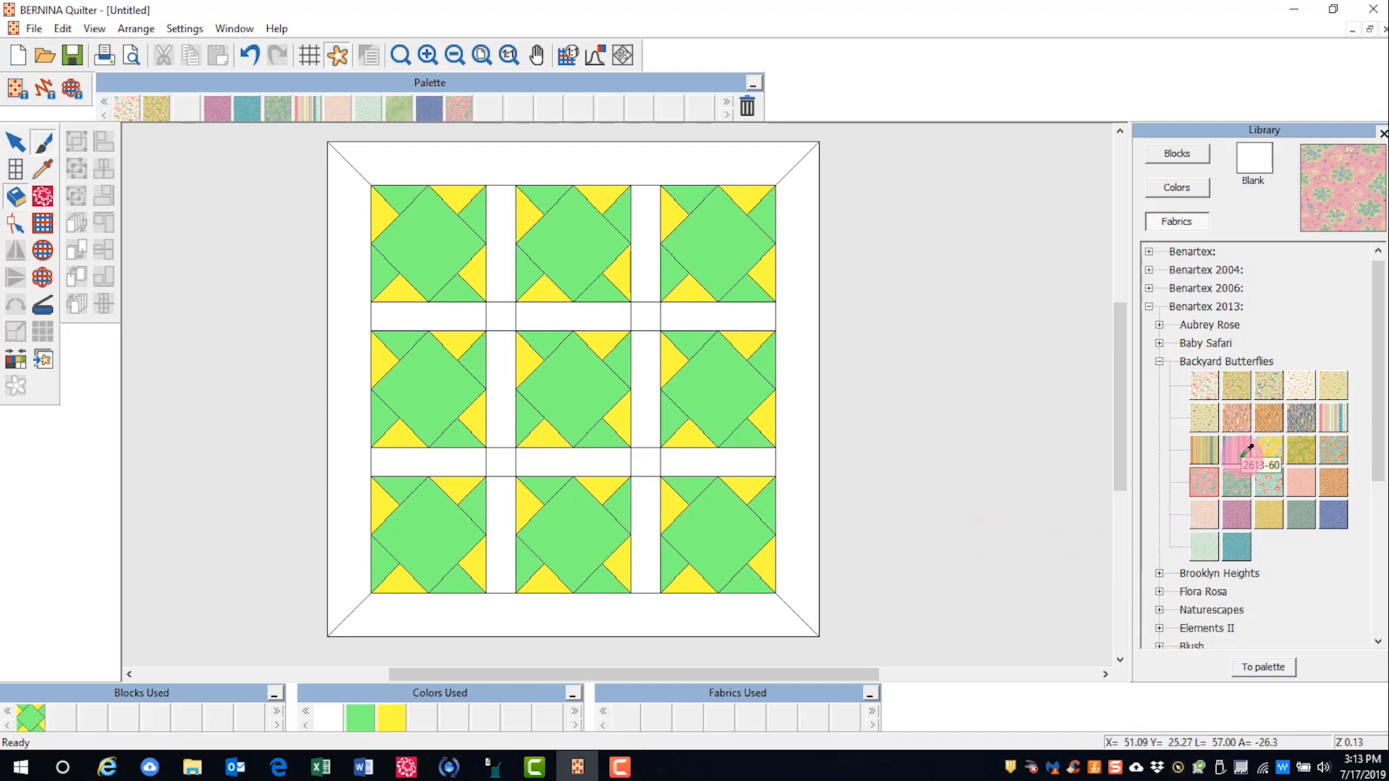
Fill the center diamonds of all nine quilt blocks with the gold butterfly print from the palette.
left_click(1271, 483)
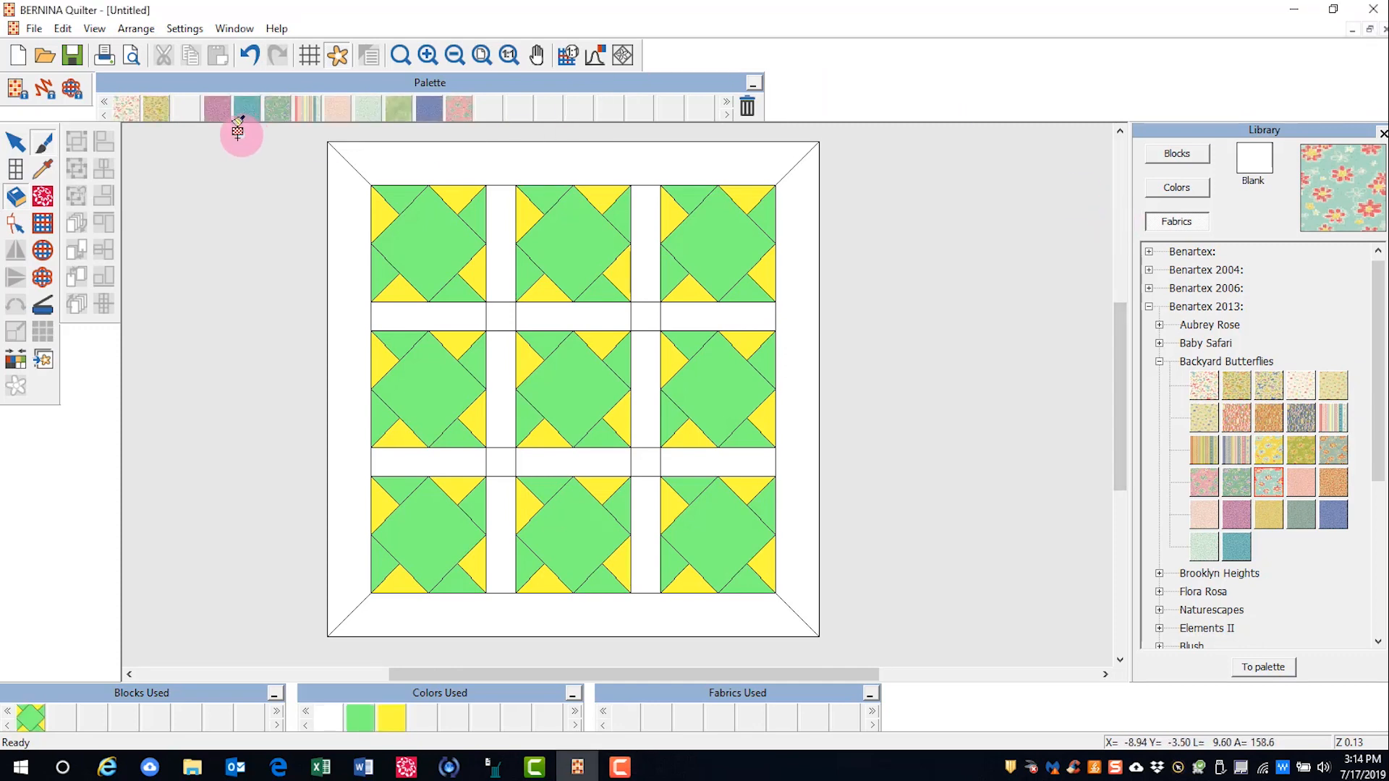
left_click(160, 110)
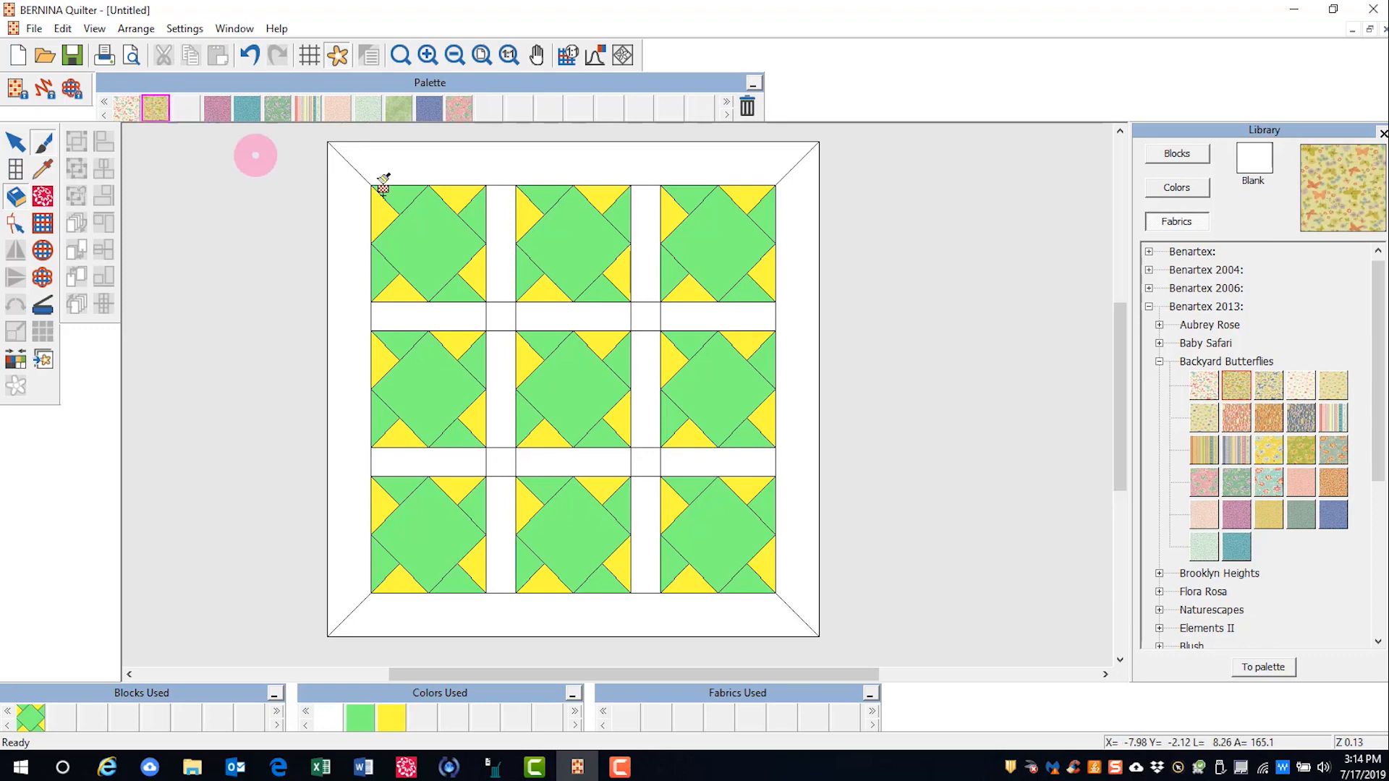
left_click(443, 224)
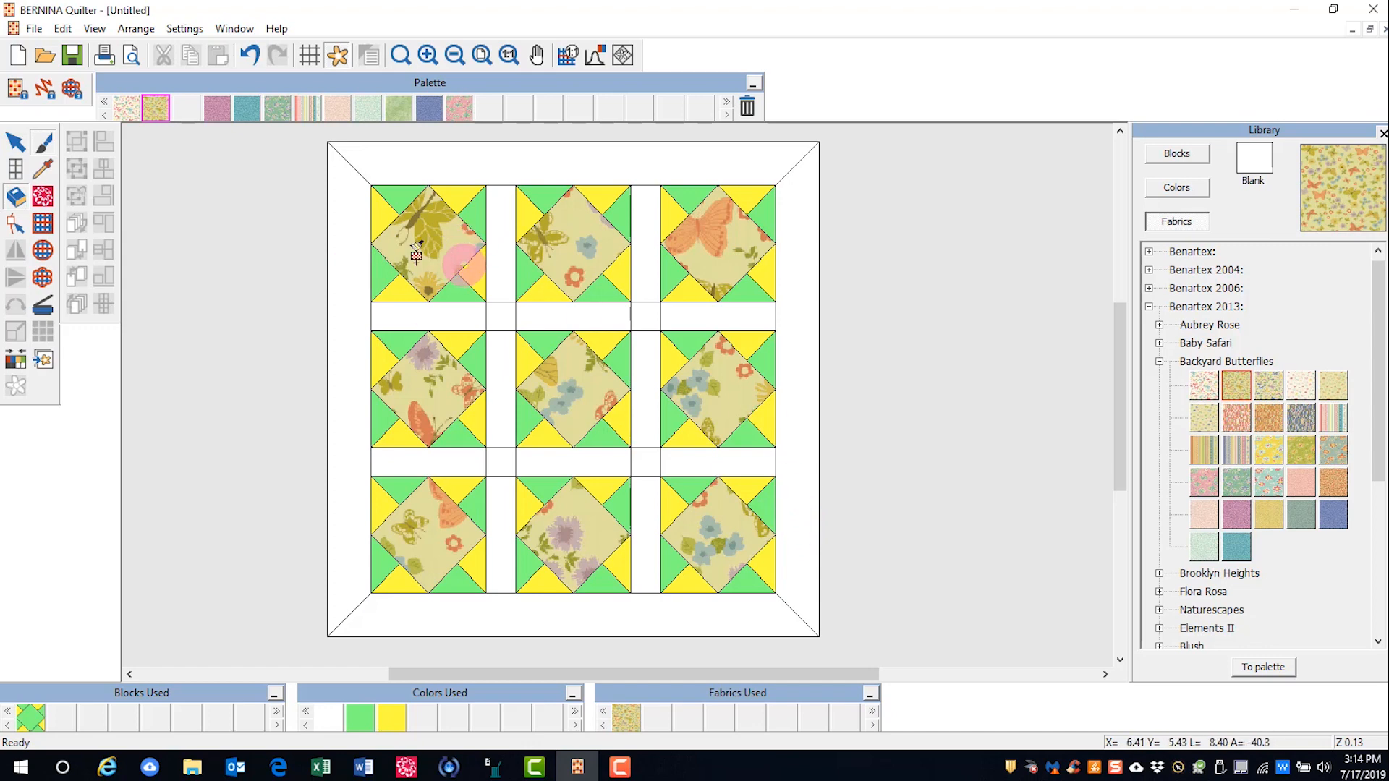
Replace the gold butterfly print with the cream butterfly print in all block centers, and fill the quilt's outer border with it.
left_click(125, 108)
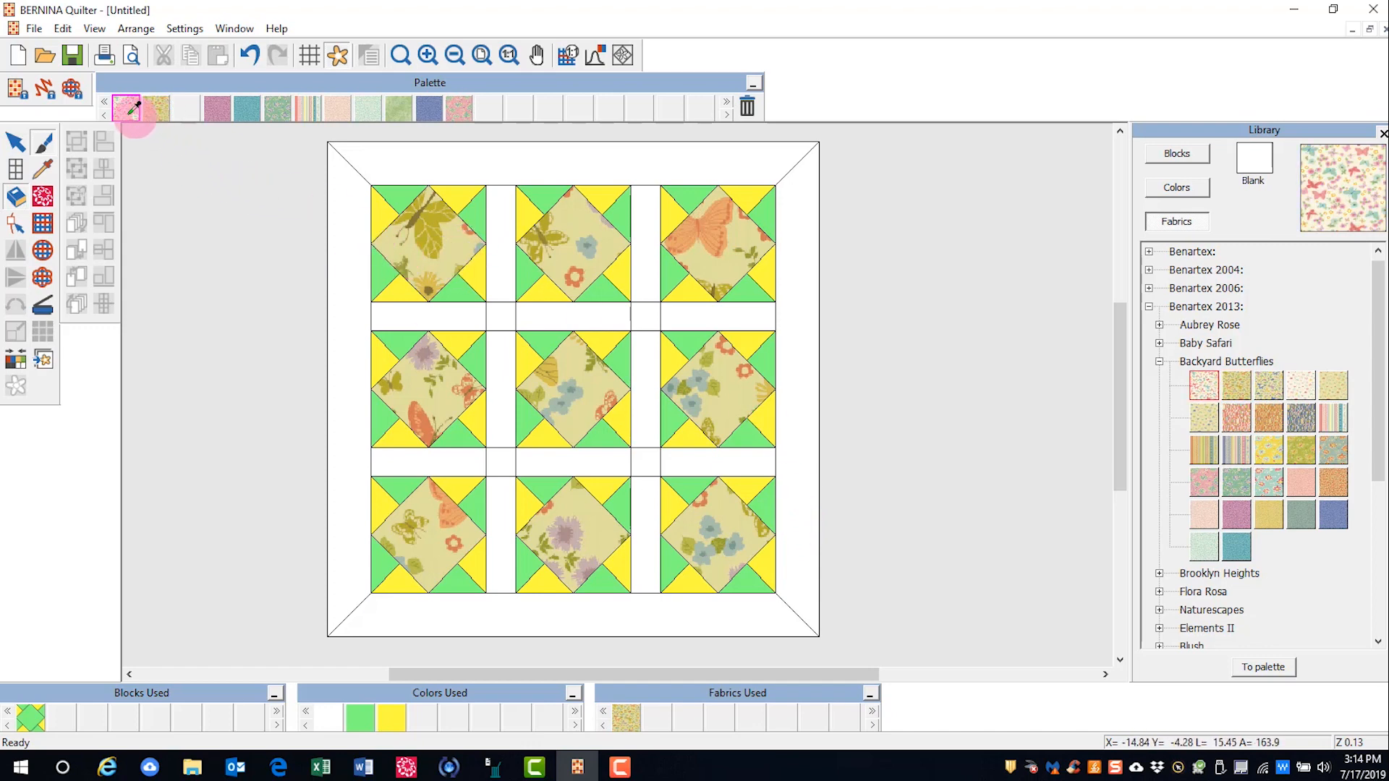
left_click(630, 712)
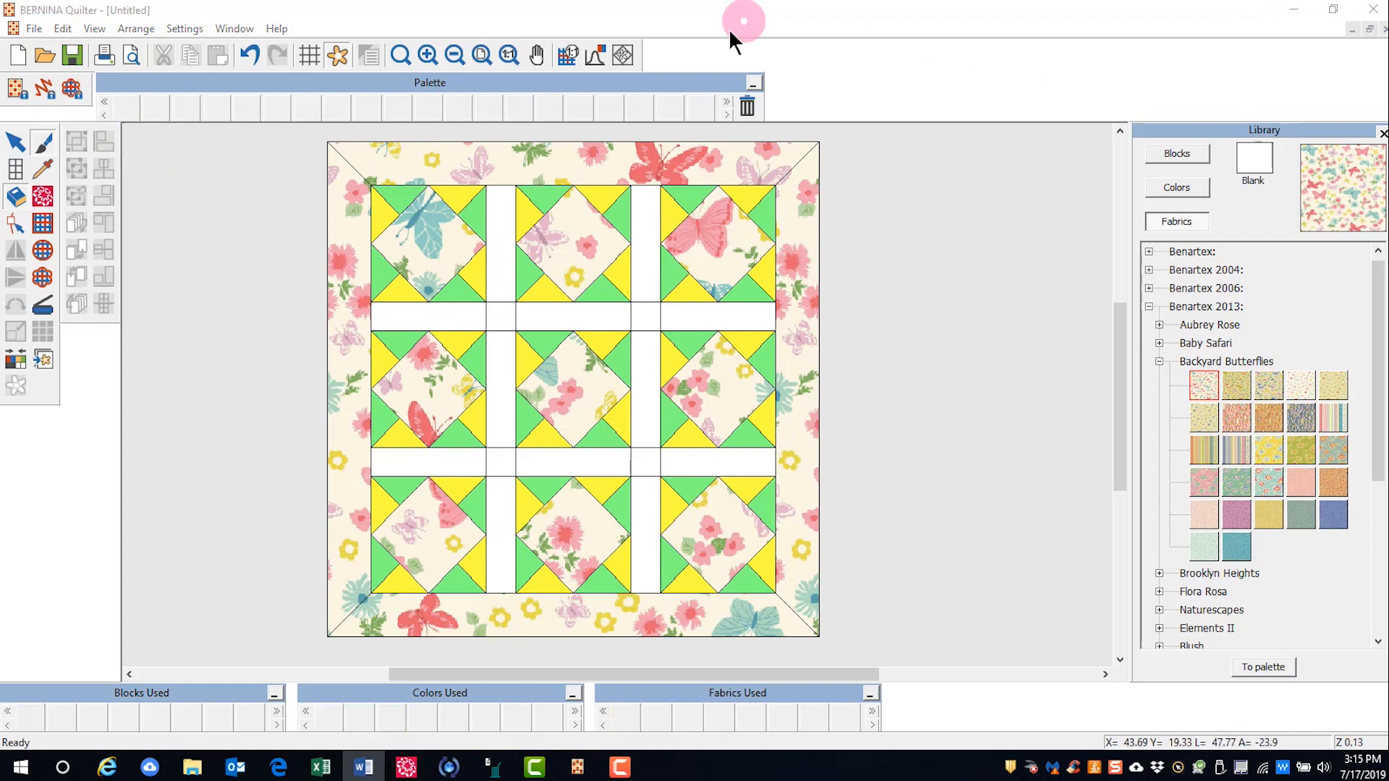
Fill the center diamonds of the four side-middle blocks with the pale peach fabric, alternating with the butterfly print.
left_click(337, 108)
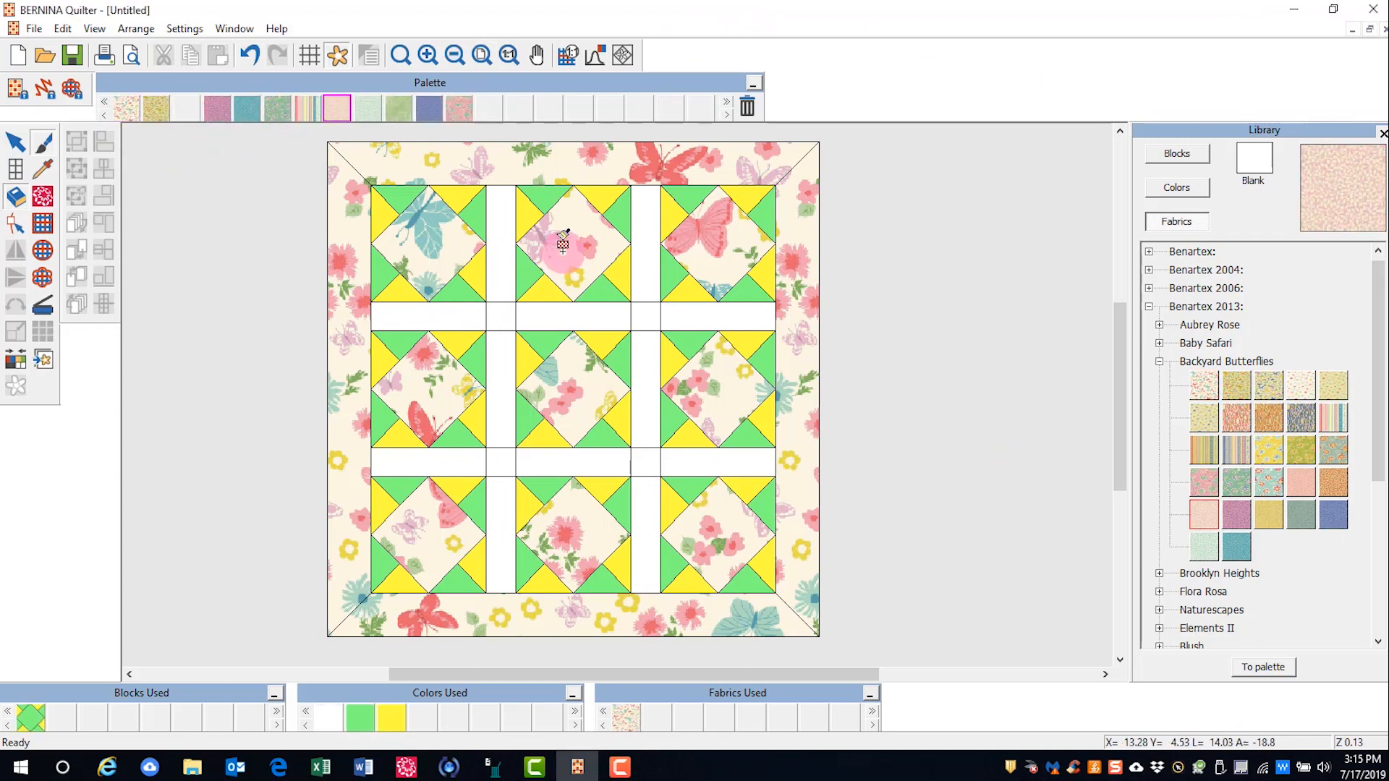
left_click(563, 249)
left_click(429, 347)
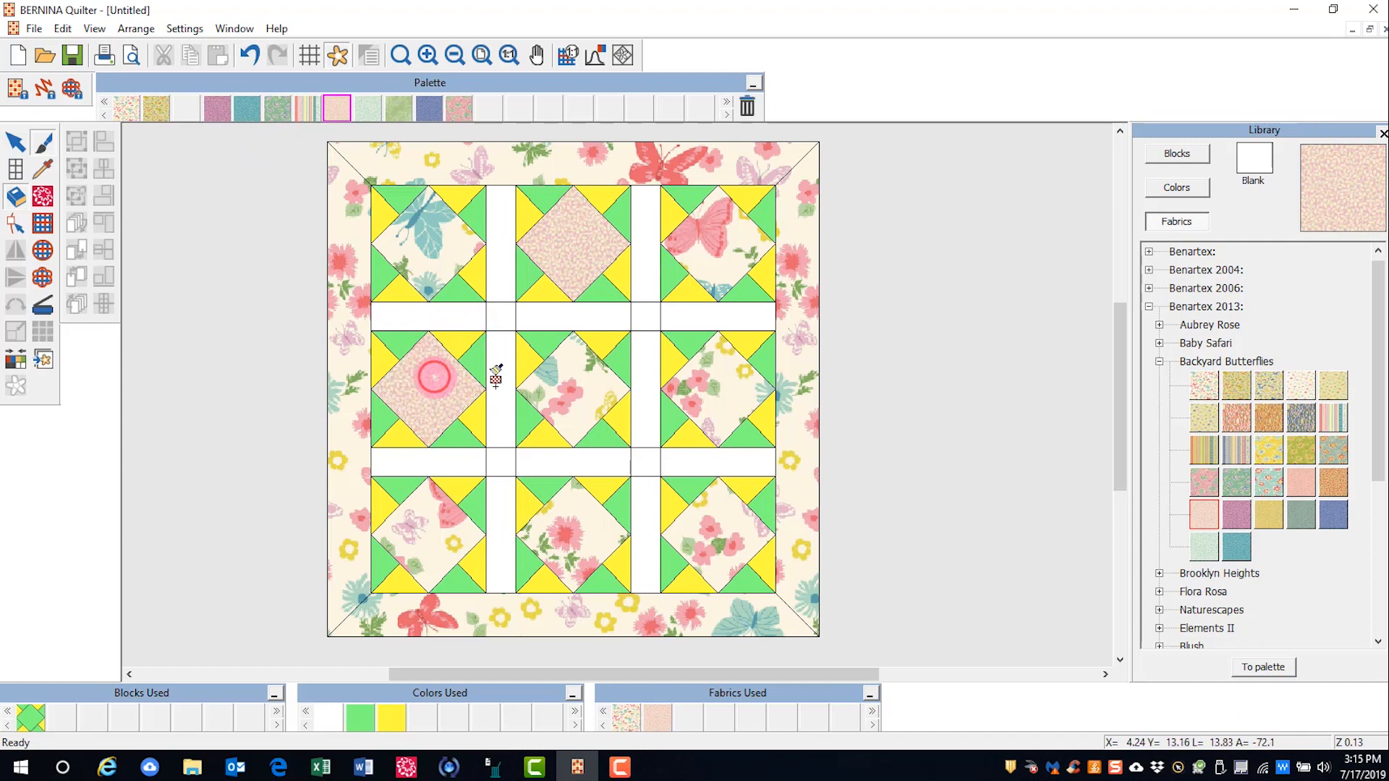
left_click(717, 380)
left_click(573, 515)
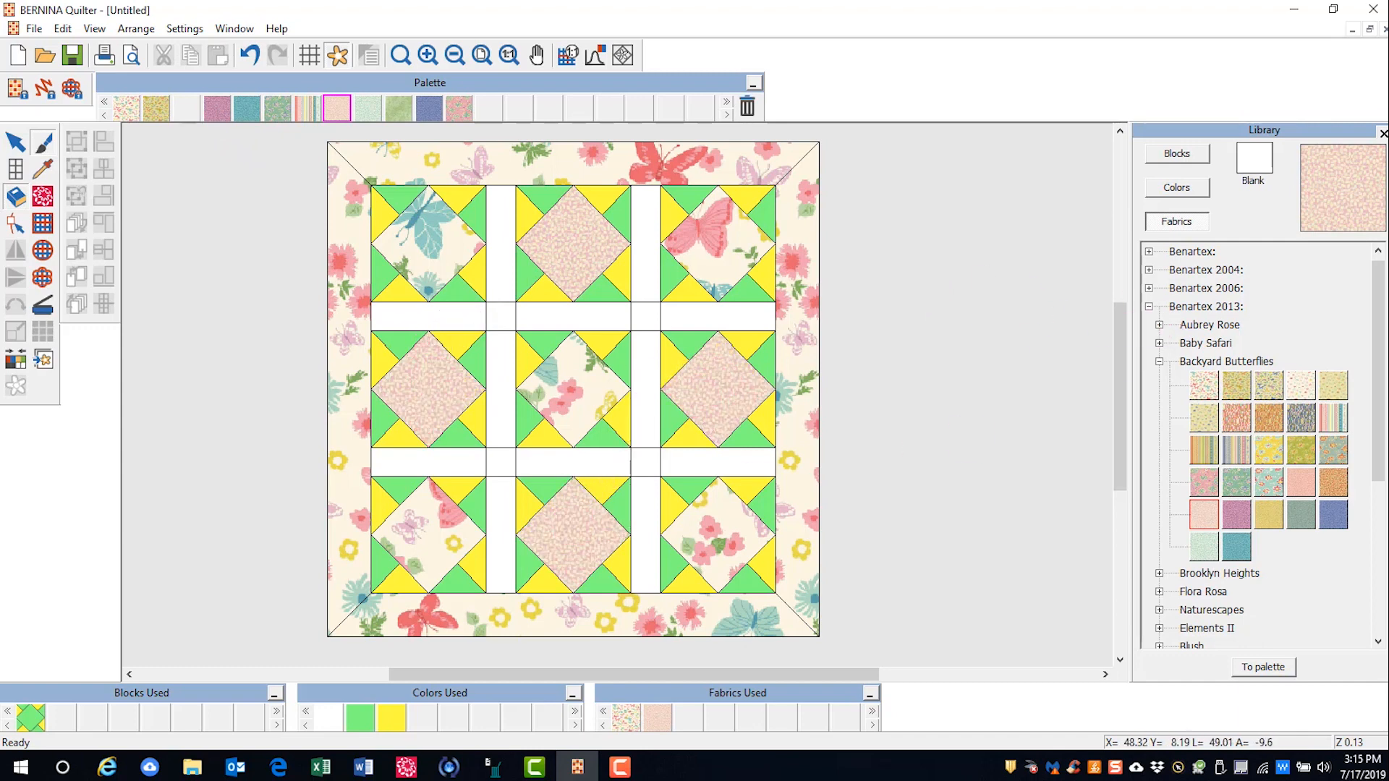
Fill the yellow triangles along the upper and lower edges of every block with the purple Backyard Butterflies fabric.
left_click(1236, 514)
left_click(462, 189)
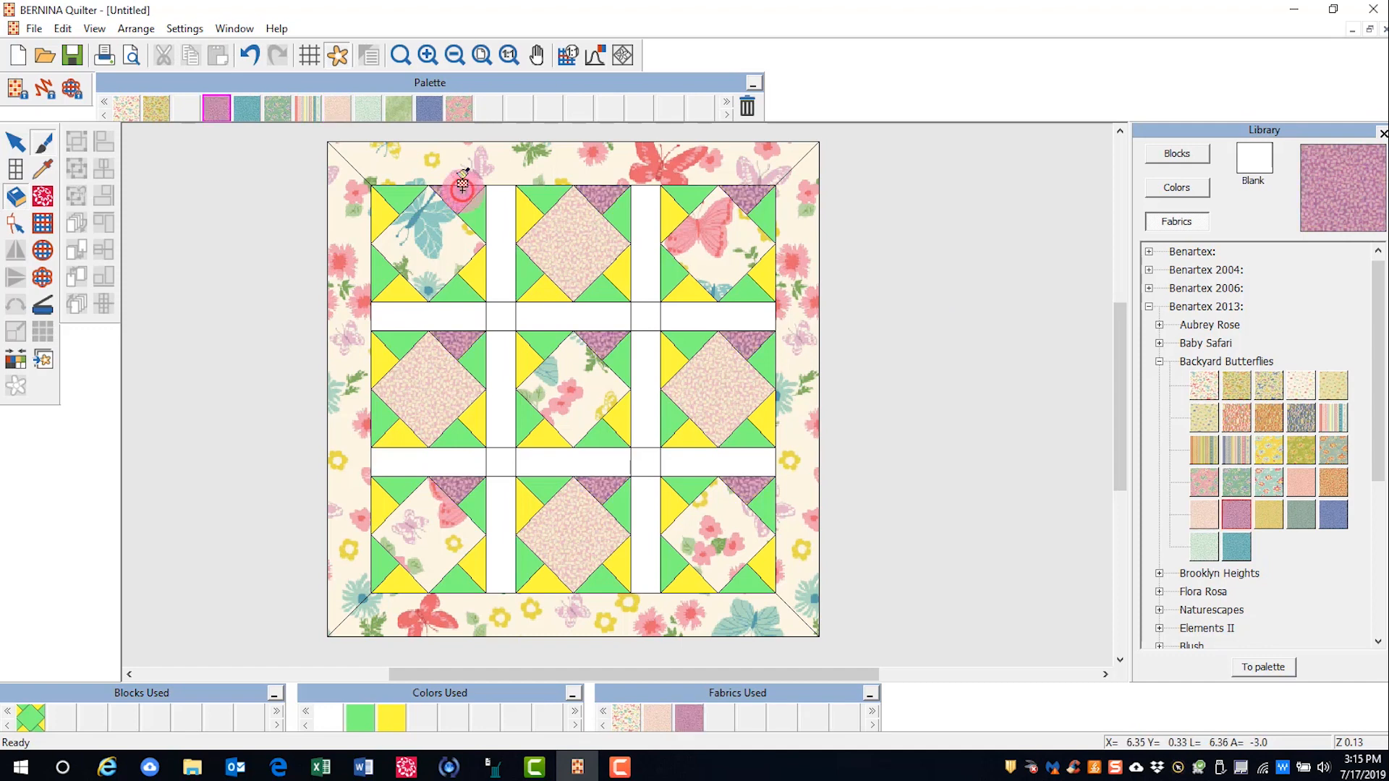
left_click(613, 210)
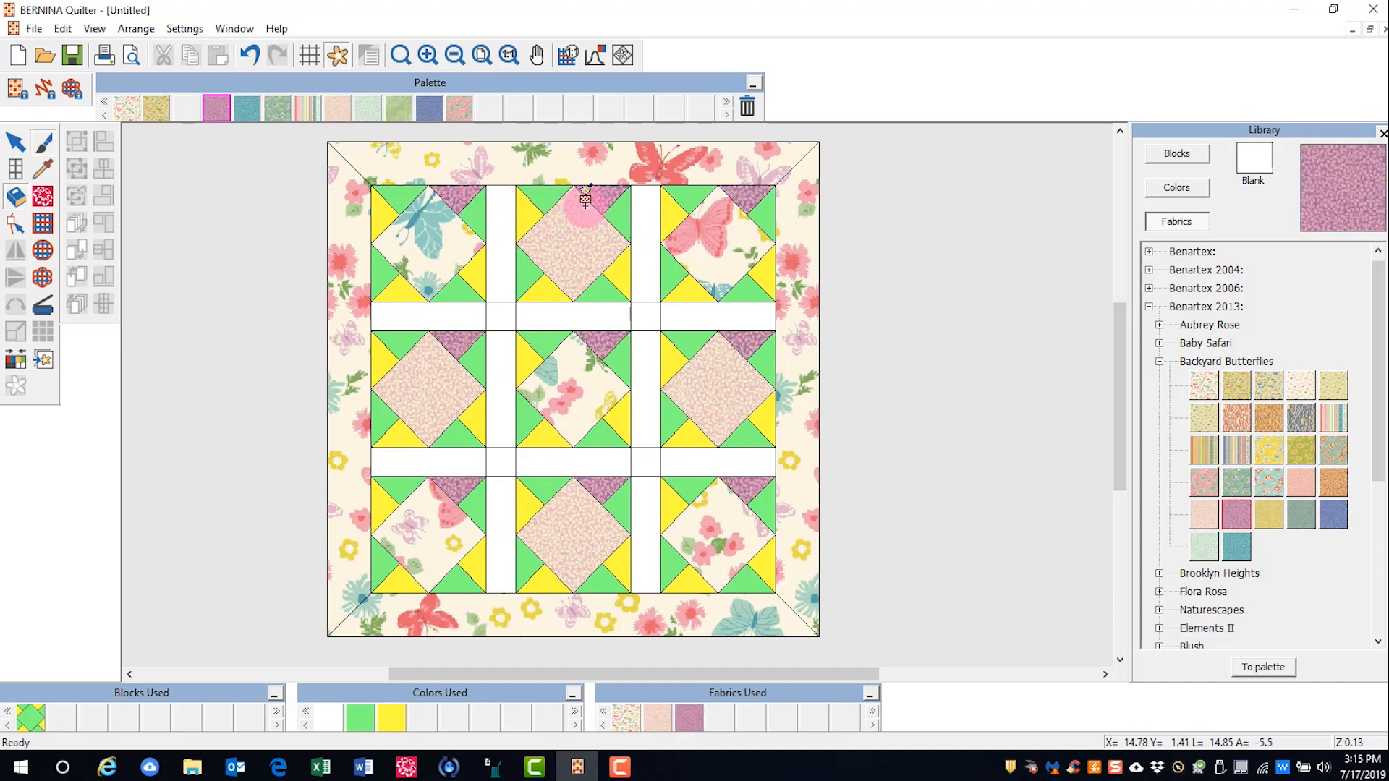
left_click(753, 217)
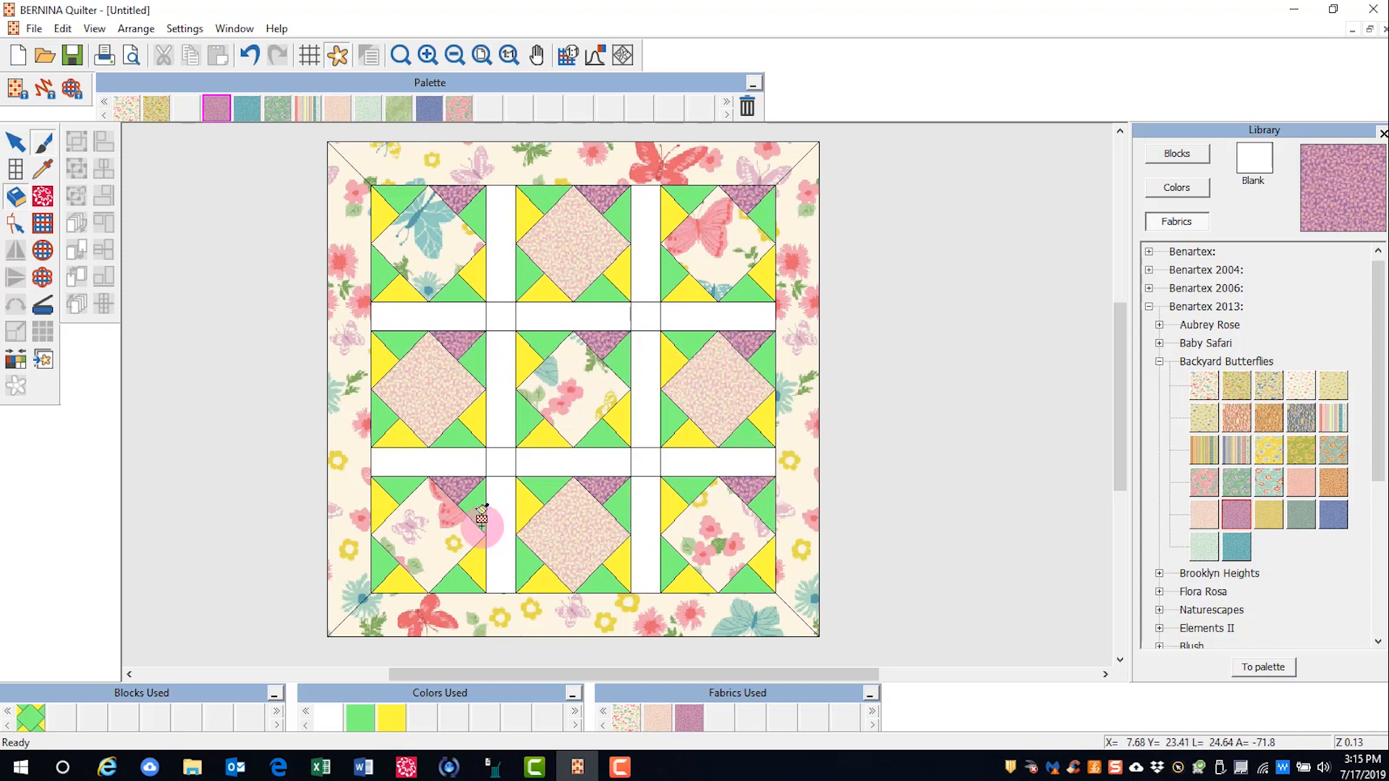
left_click(400, 287)
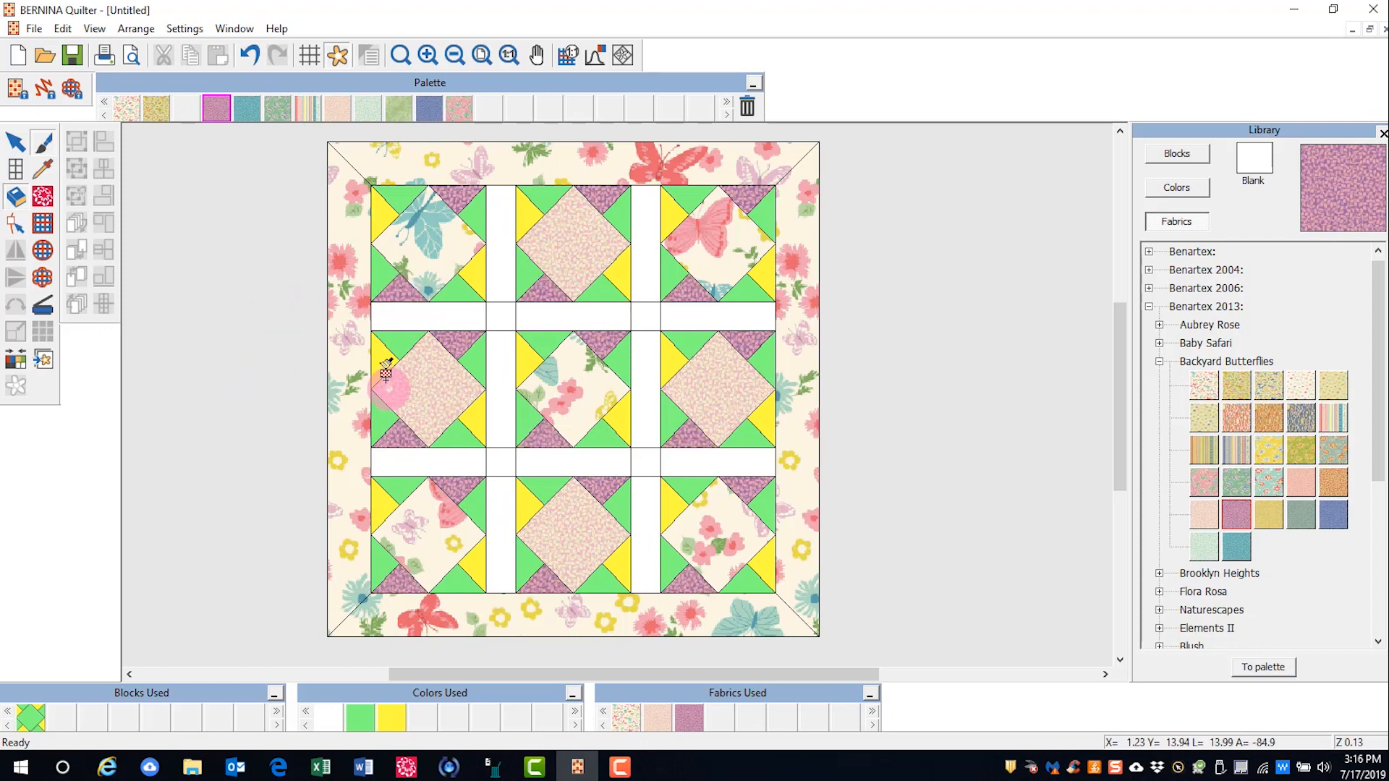
Fill the remaining yellow triangles on both sides of every block with the solid-looking blue fabric.
left_click(431, 106)
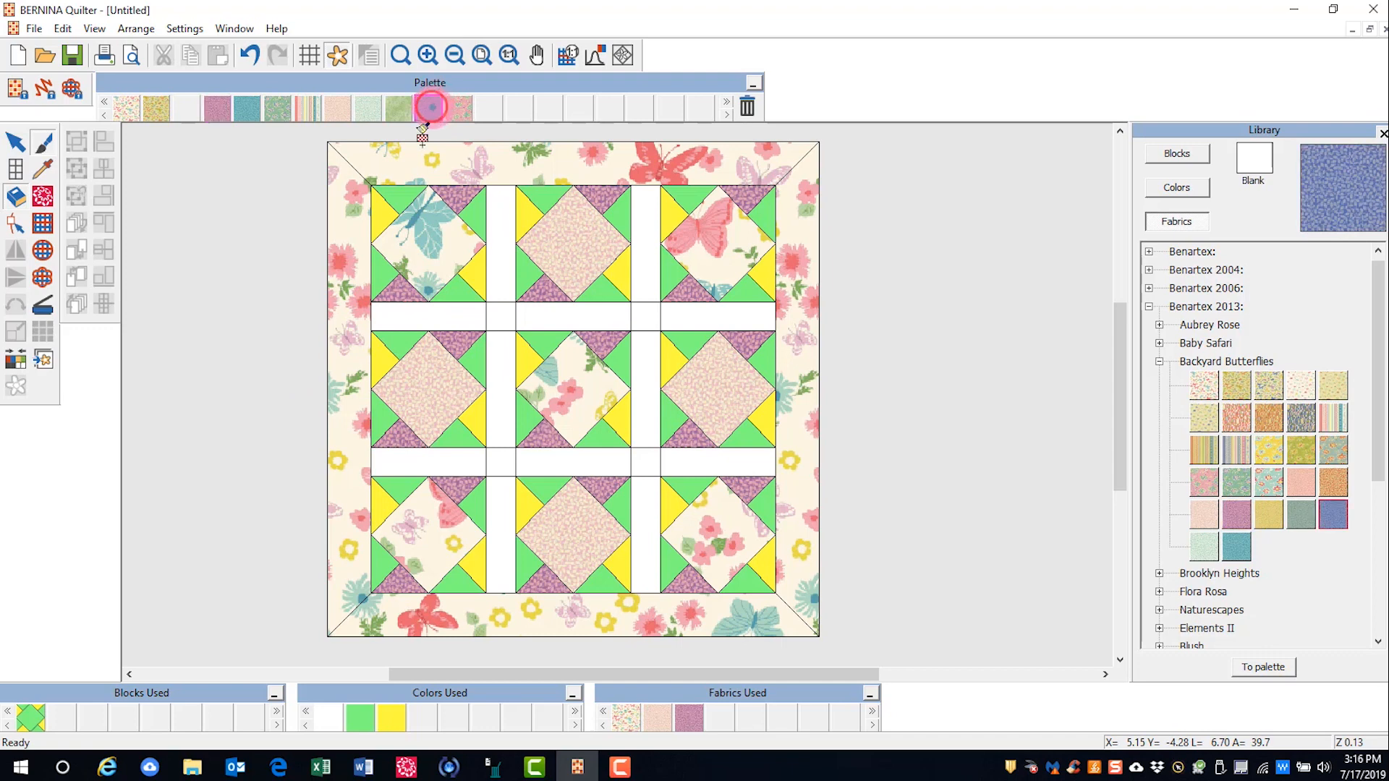
left_click(385, 208)
left_click(482, 259)
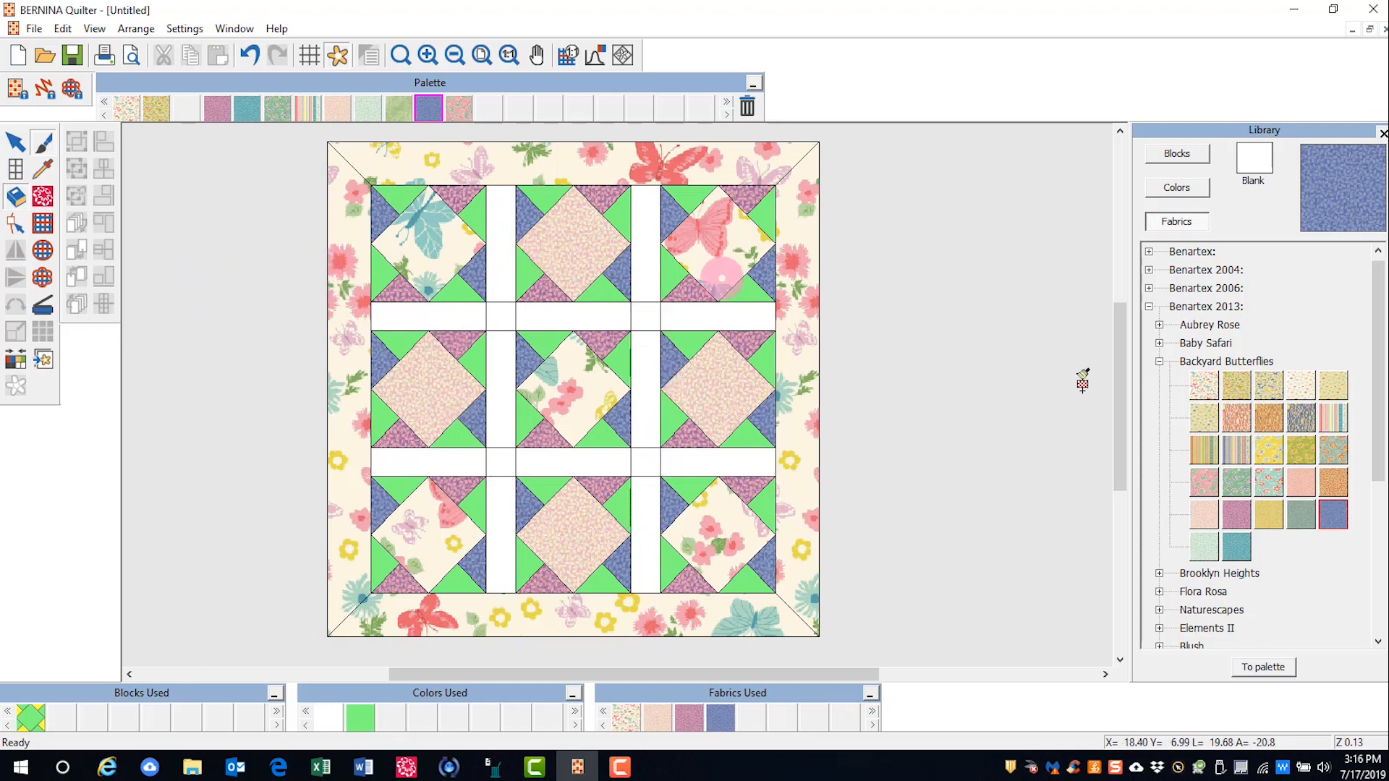
Replace the solid green color throughout the quilt blocks with the green floral fabric from the palette.
scroll(1123, 410, "down", 1)
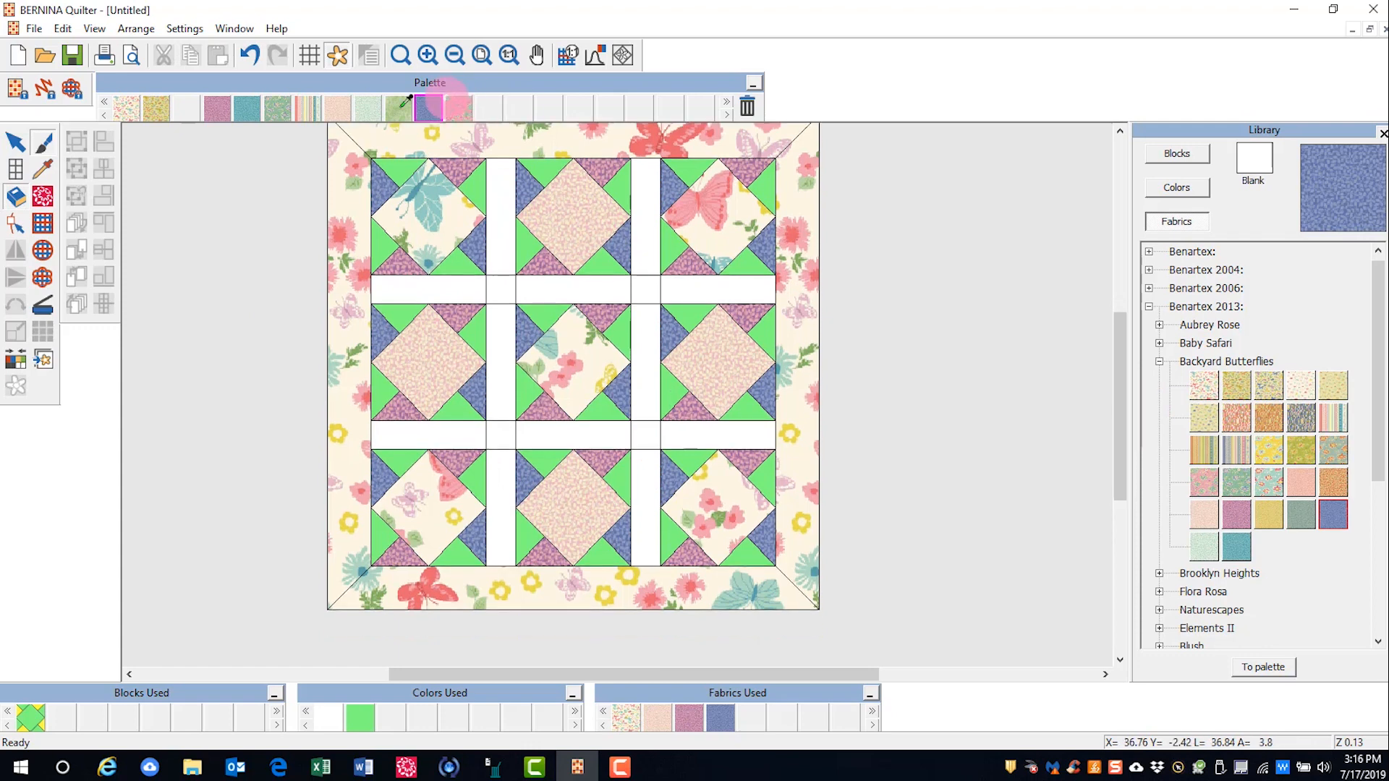
left_click(279, 102)
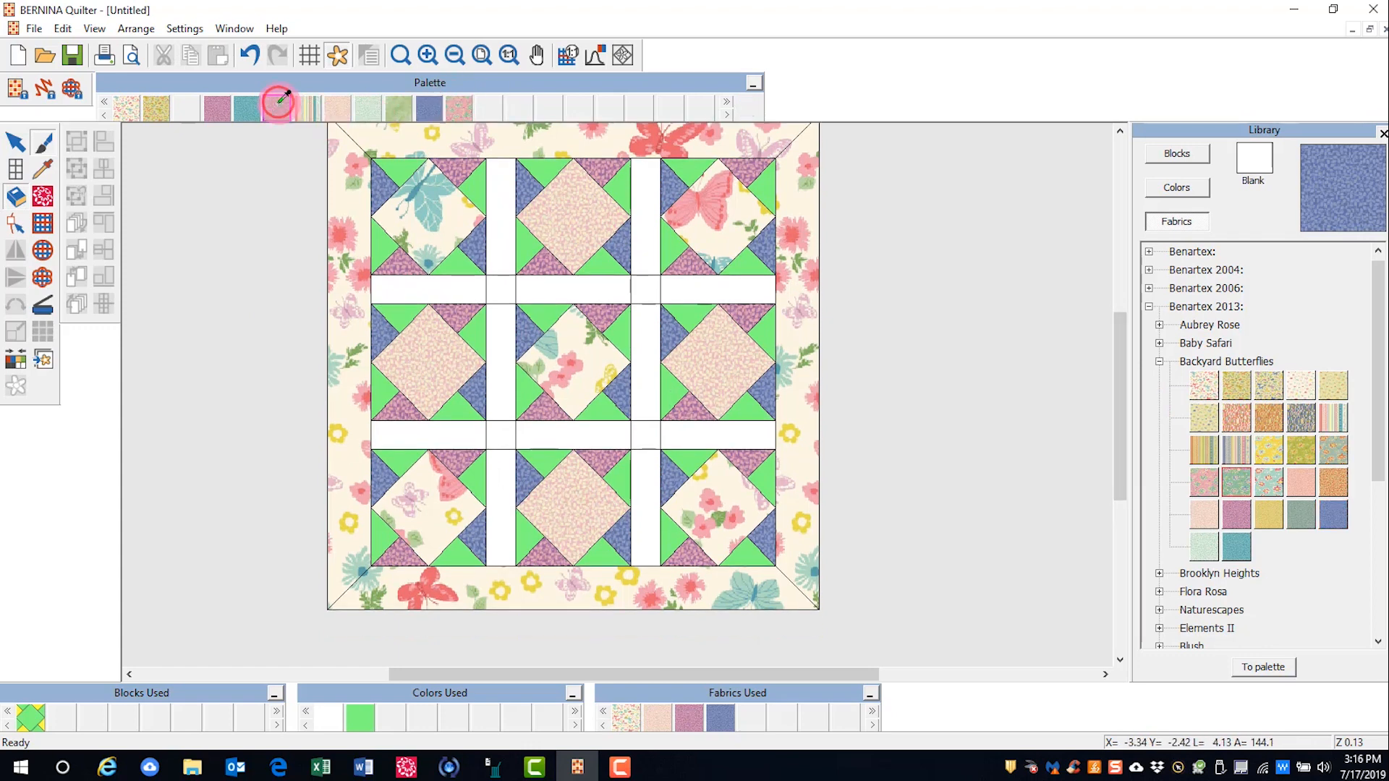
left_click(361, 711)
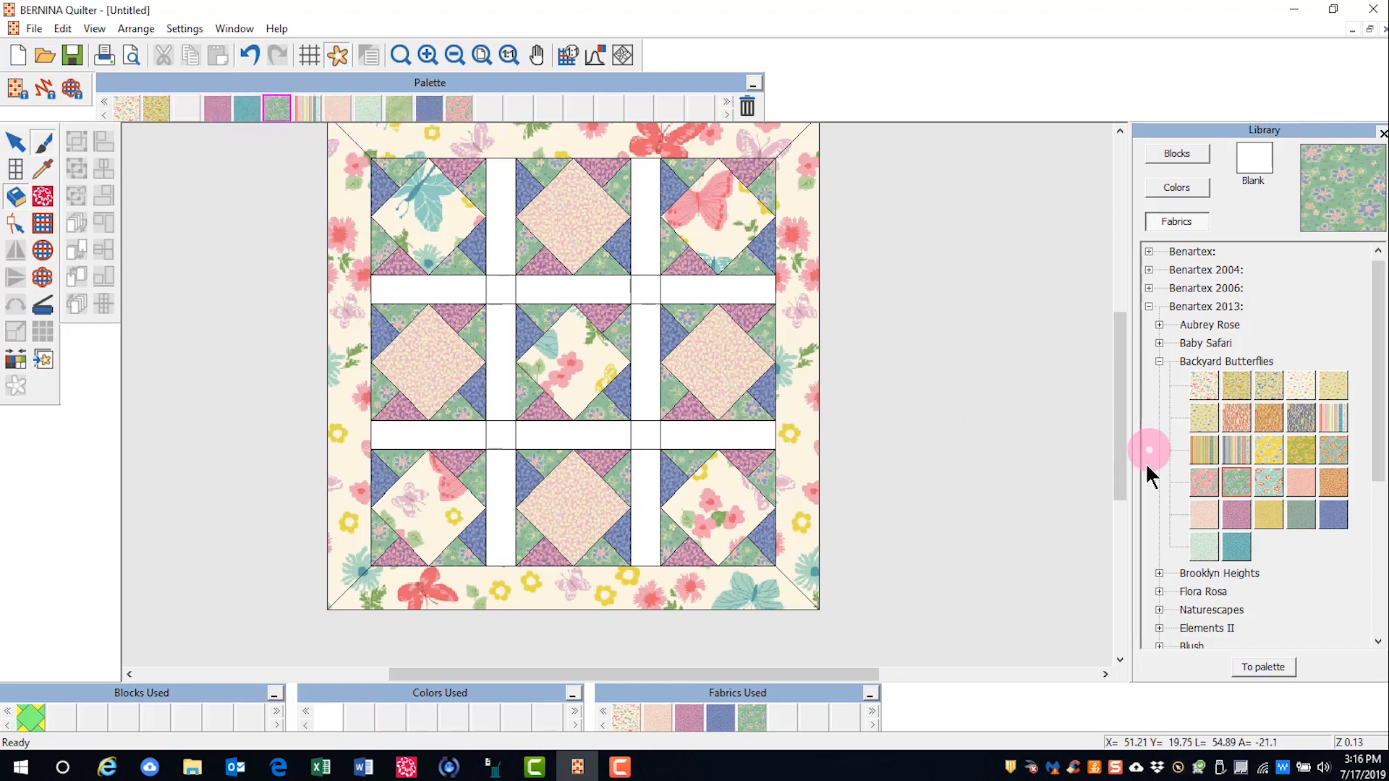
Add the solid-looking gold Backyard Butterflies fabric to the palette, and fill the sashing strips with pale mint and their corner squares with gold.
left_click(1276, 518)
left_click(1262, 667)
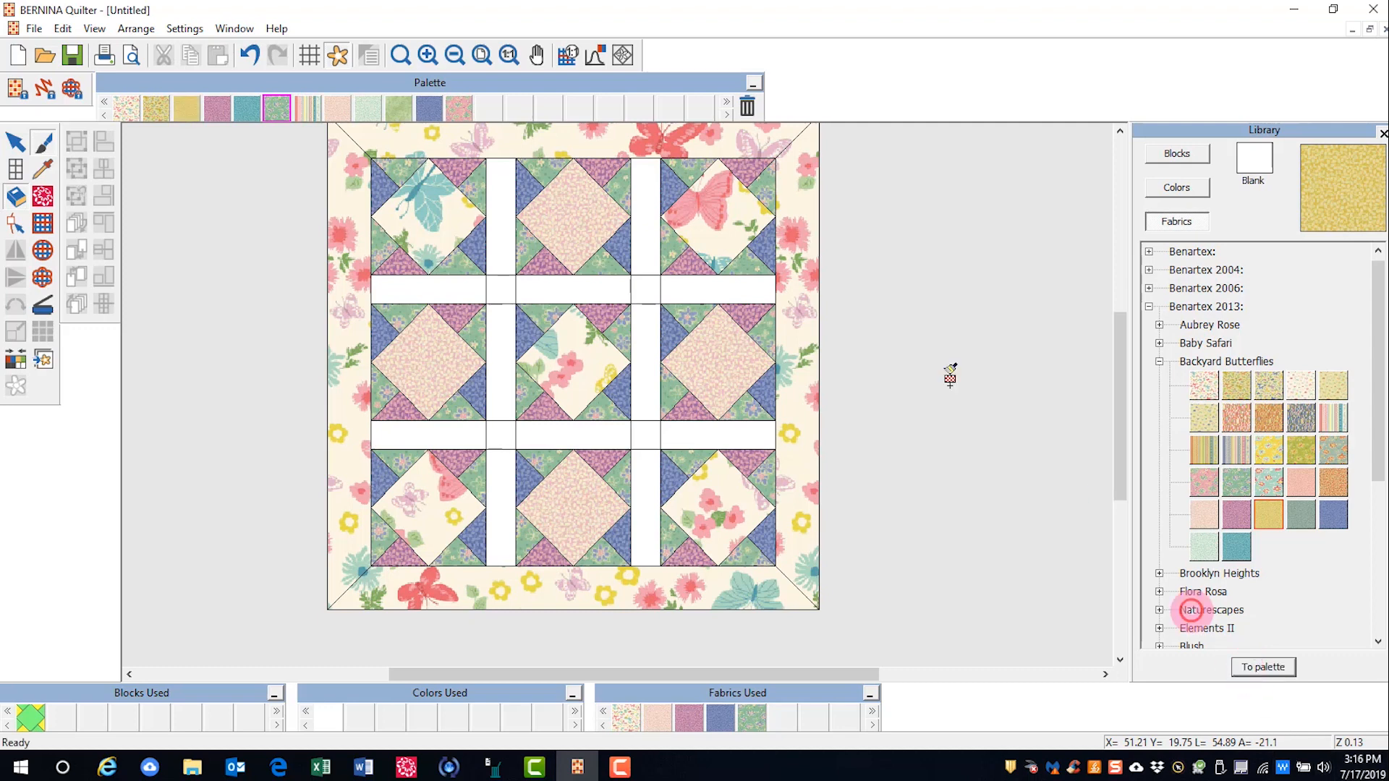
left_click(506, 297)
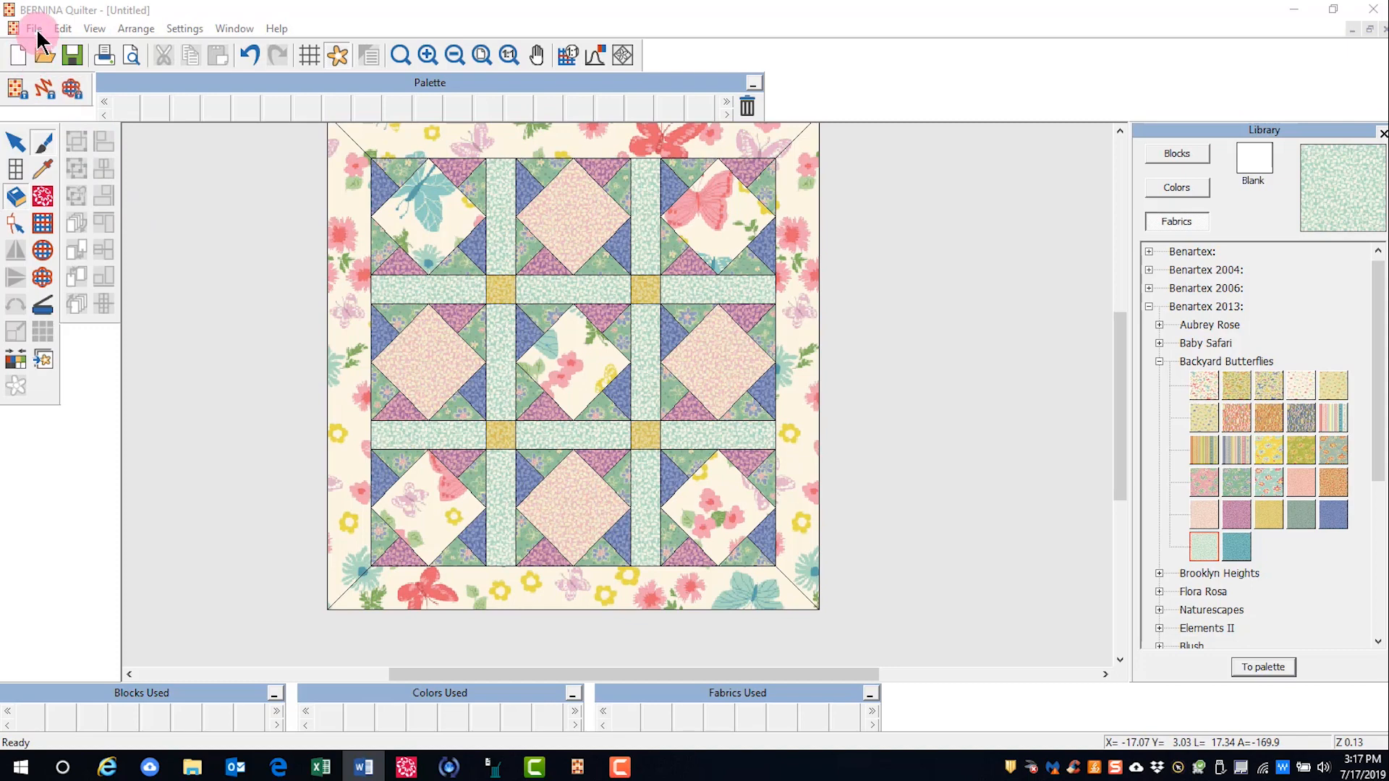
Save the quilt in the Quilter folder under the file name Quilt 1.
left_click(37, 28)
left_click(104, 165)
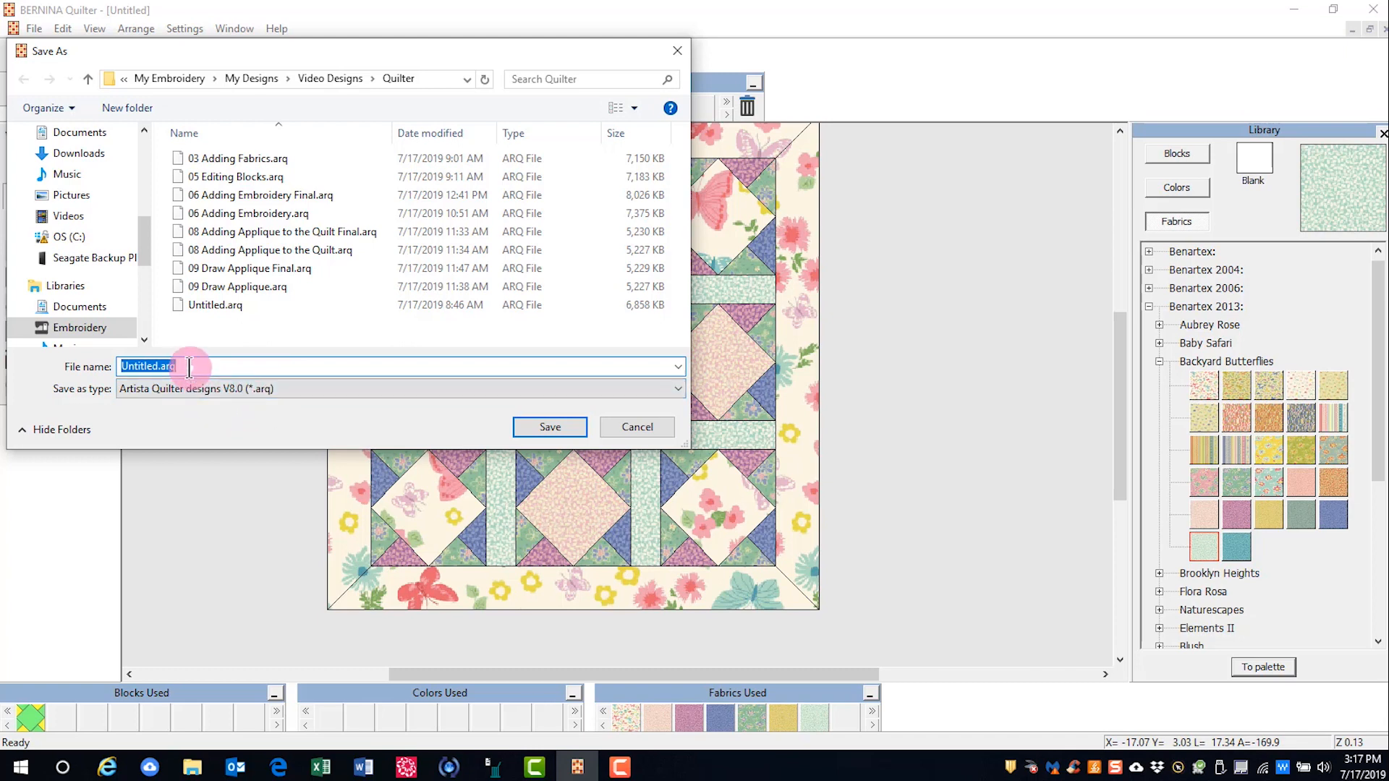
type("Quilt 1")
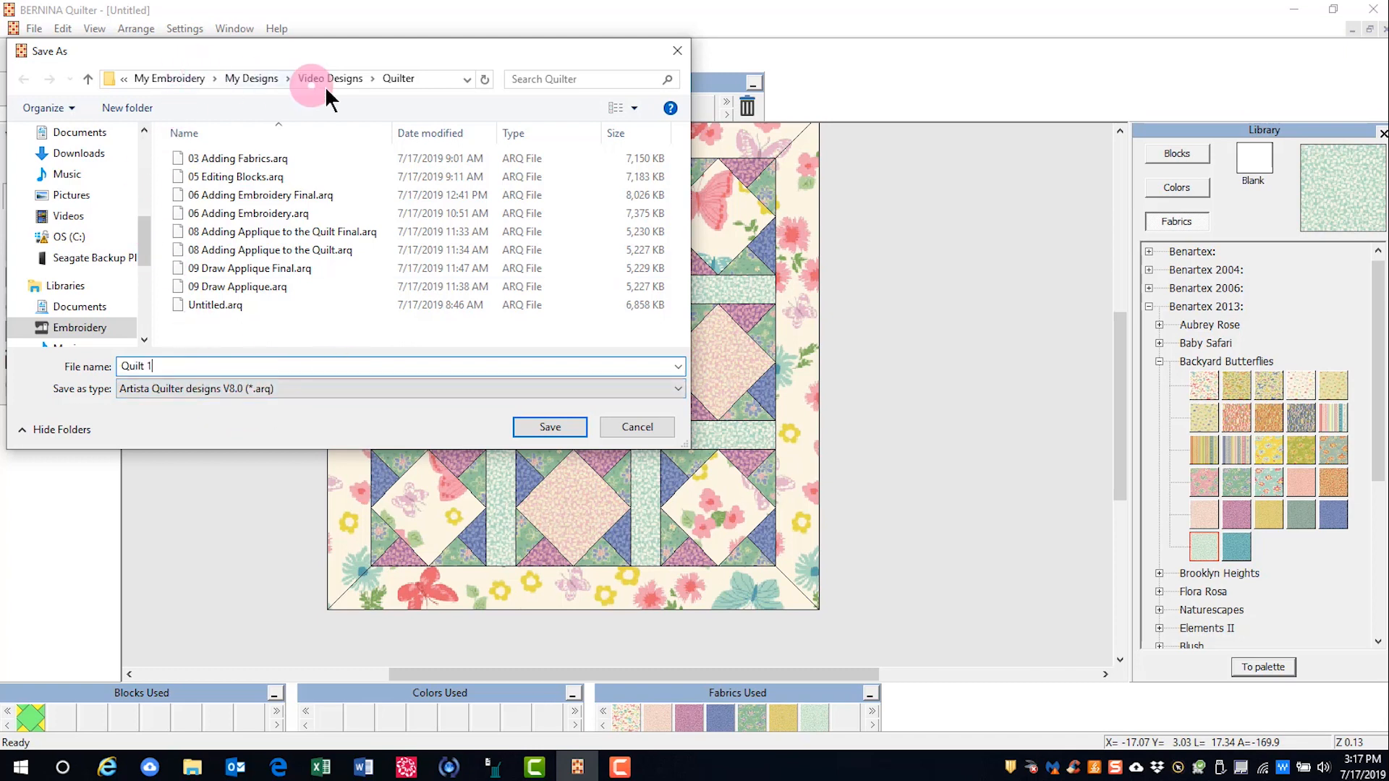